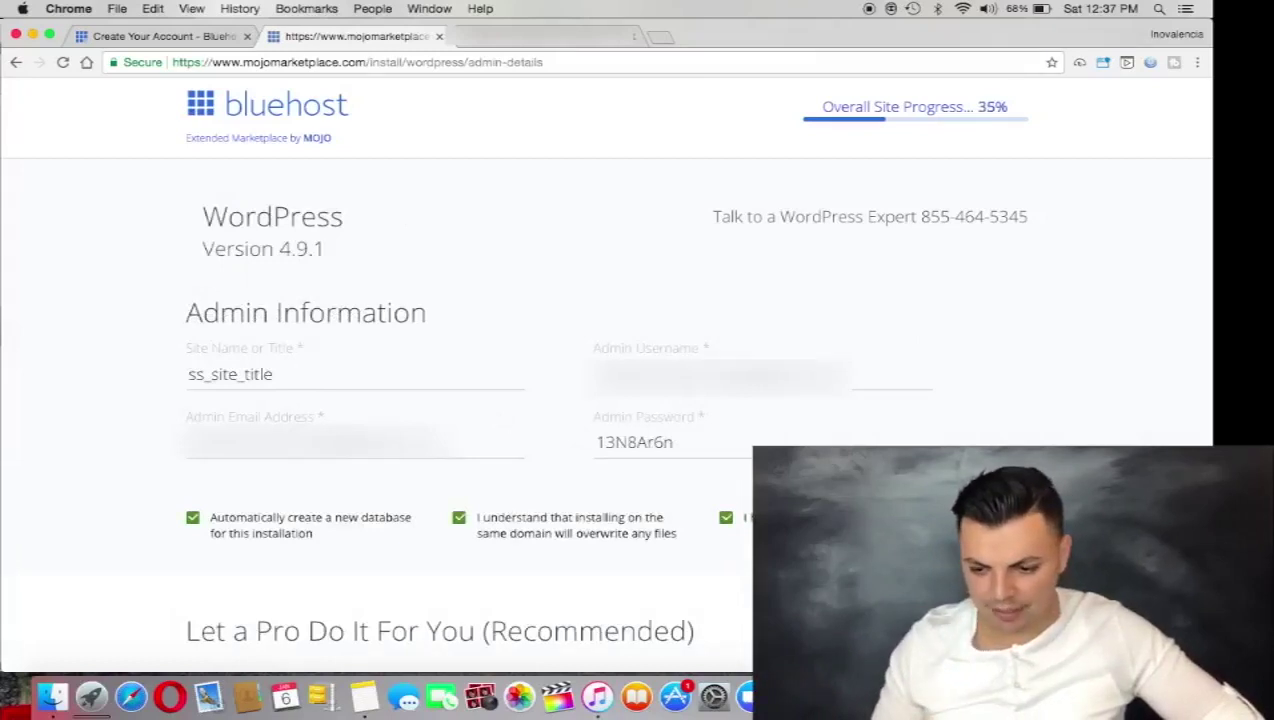
Open the Bluehost Marketplace email about the WordPress install in the Gmail inbox and show its access instructions.
key(Return)
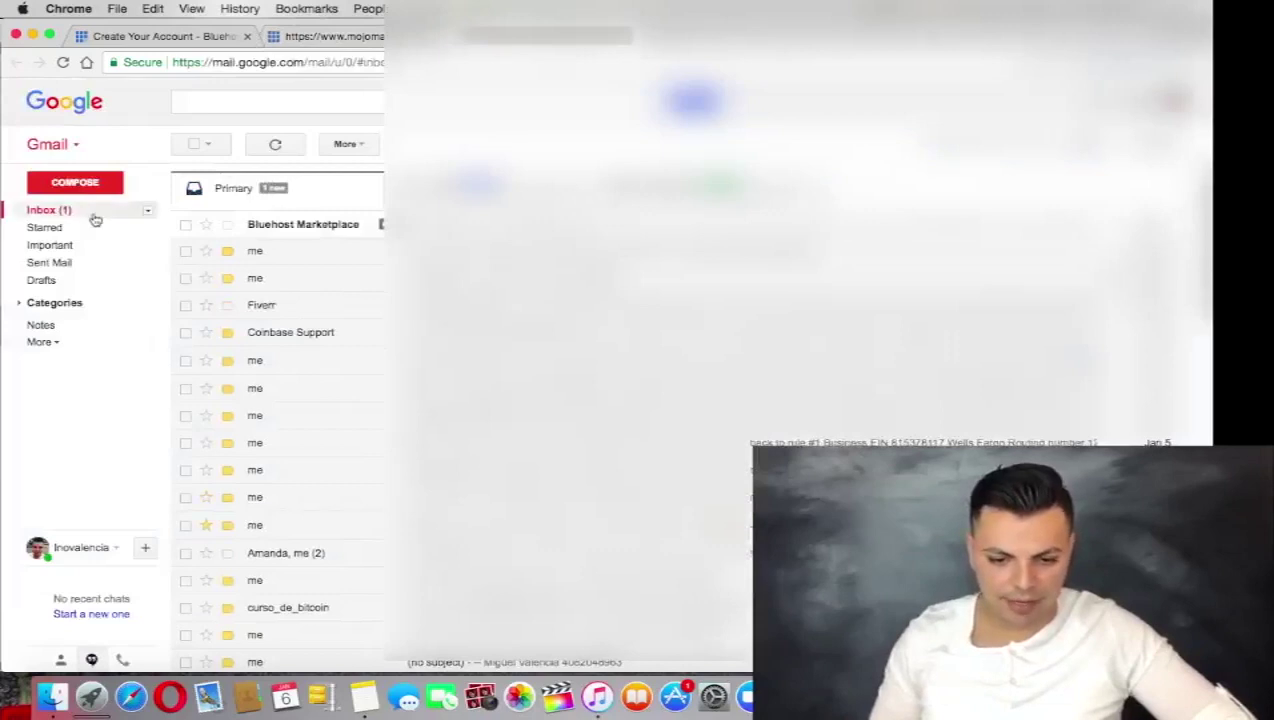
click(313, 233)
scroll(382, 350, down, 3)
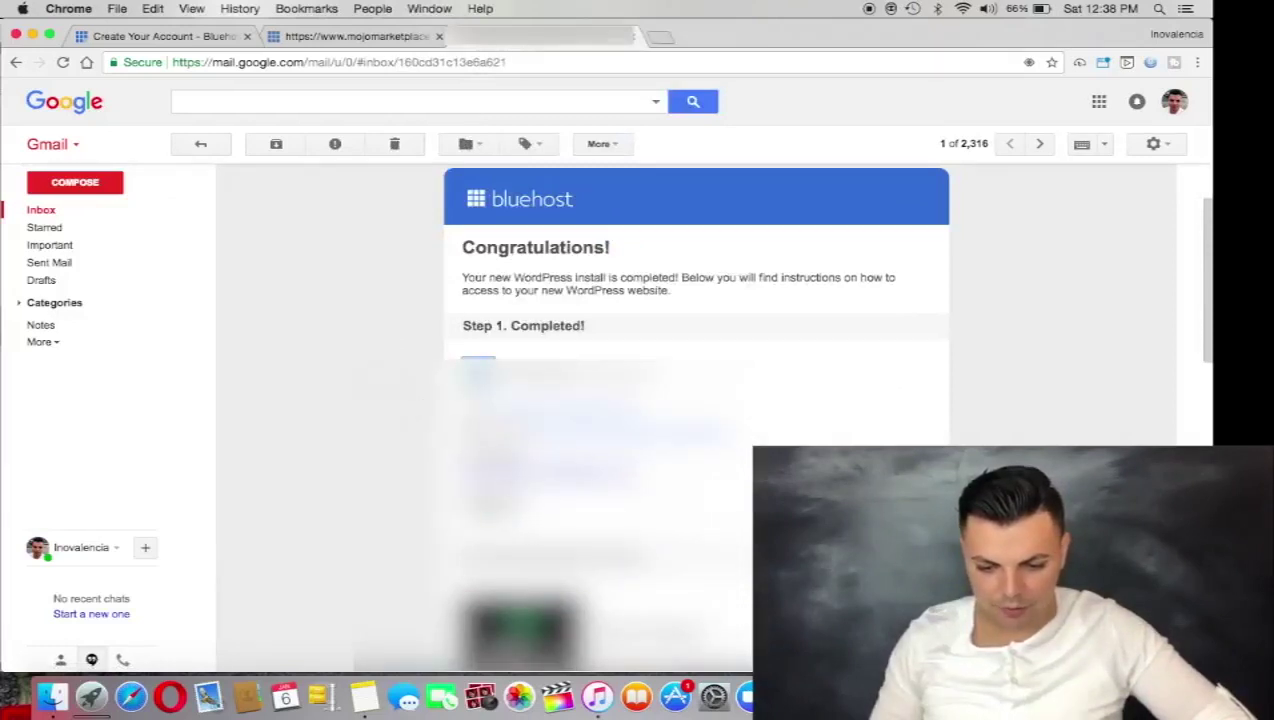
Copy the WordPress URLs, username and password from the email into the blank note in Notes.
double_click(545, 466)
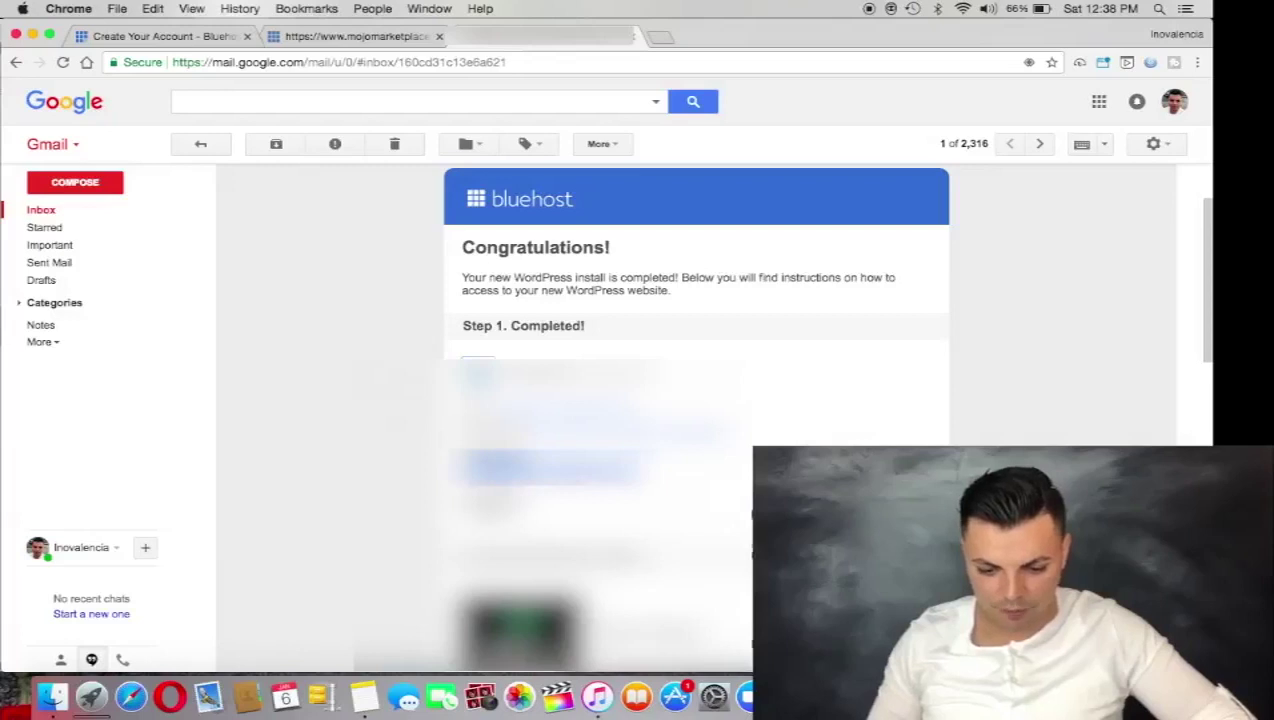
click(364, 697)
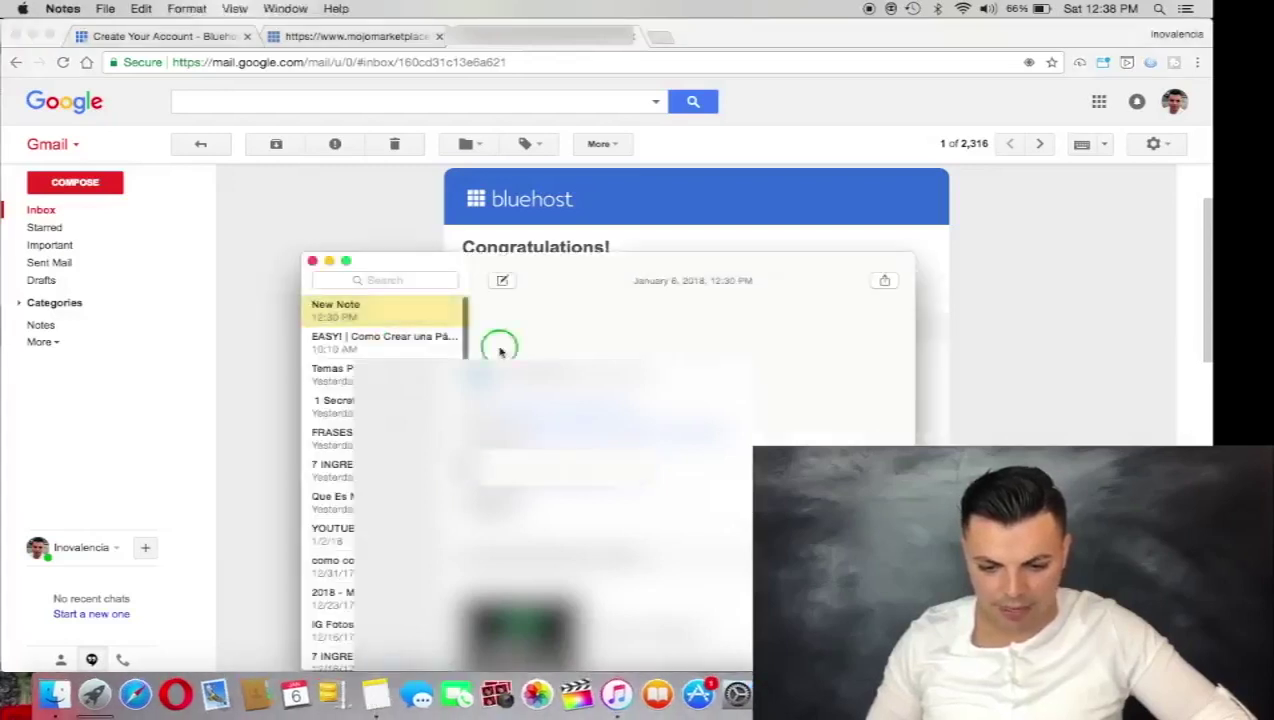
right_click(500, 350)
key(super+v)
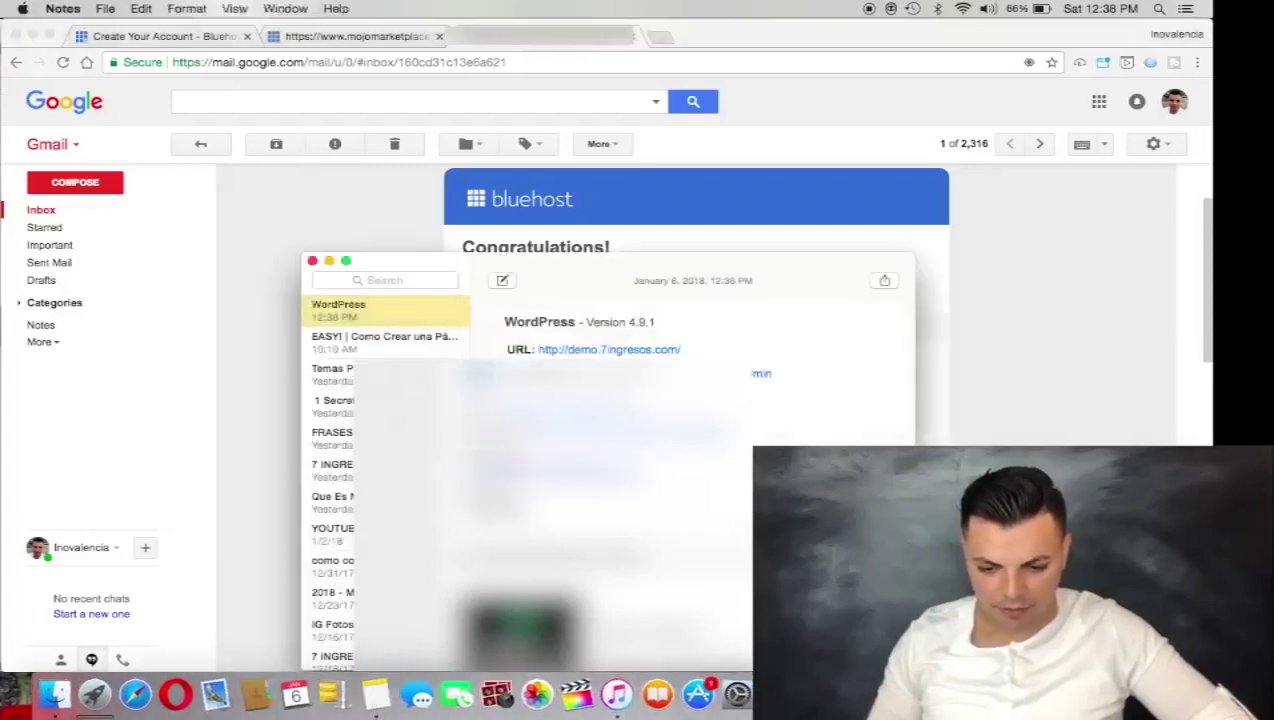
Copy the admin password from the WordPress note and open the Admin URL demo.7ingresos.com/wp-admin.
double_click(509, 458)
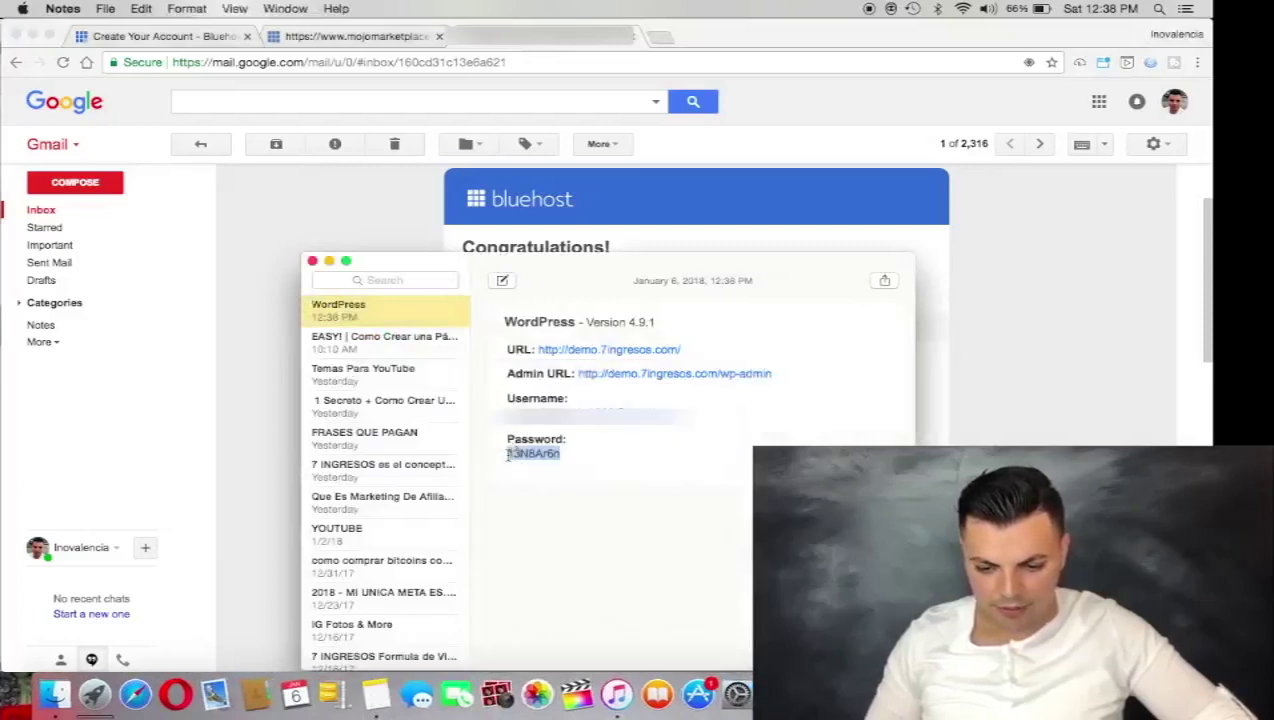
right_click(509, 458)
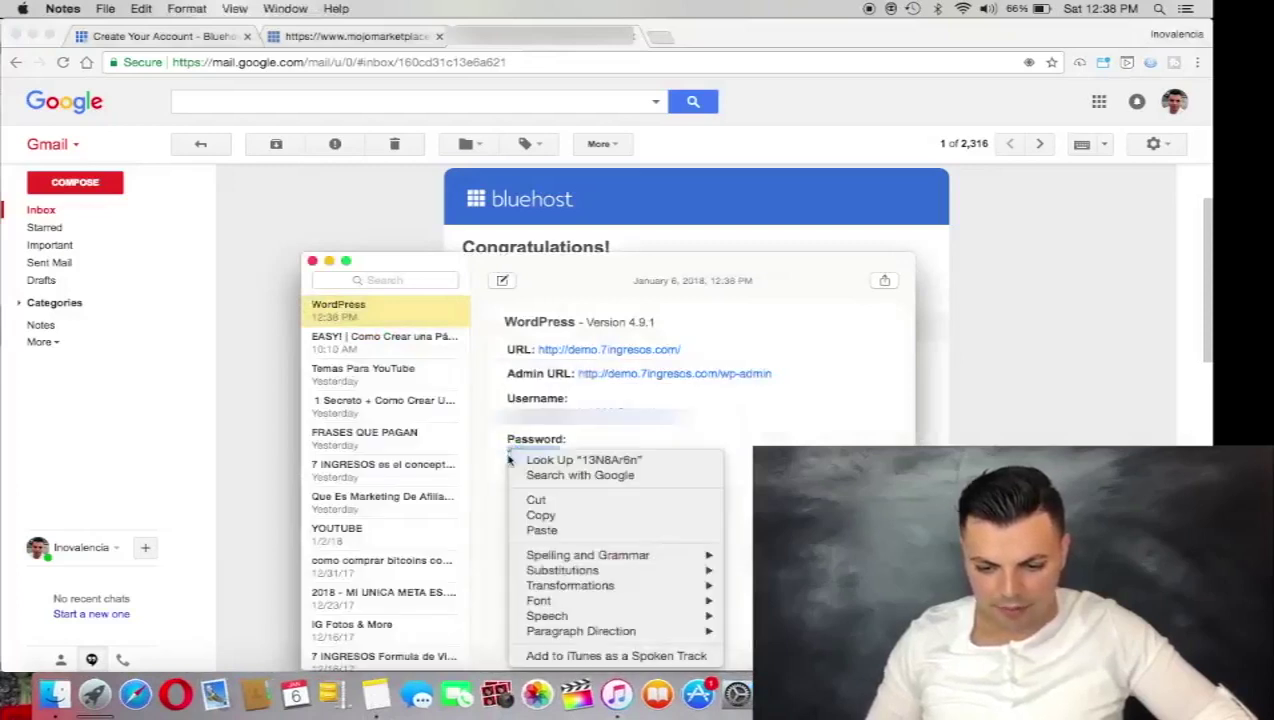
click(540, 515)
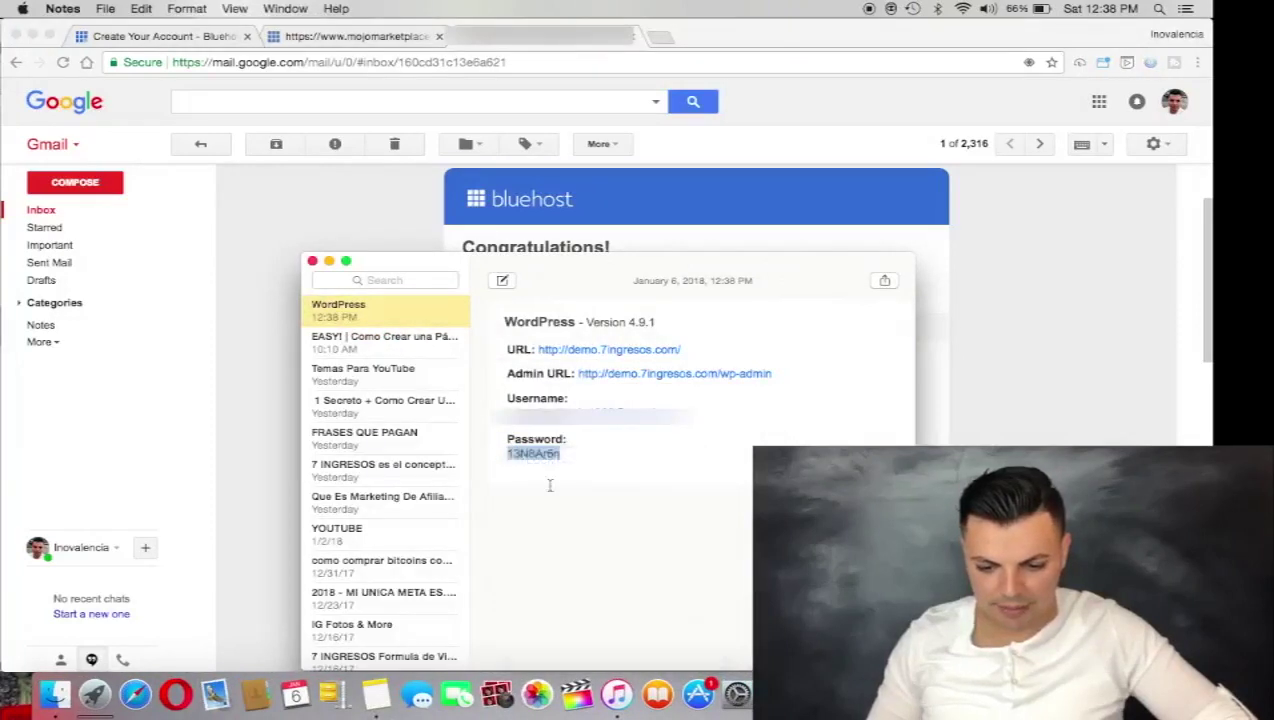
click(627, 383)
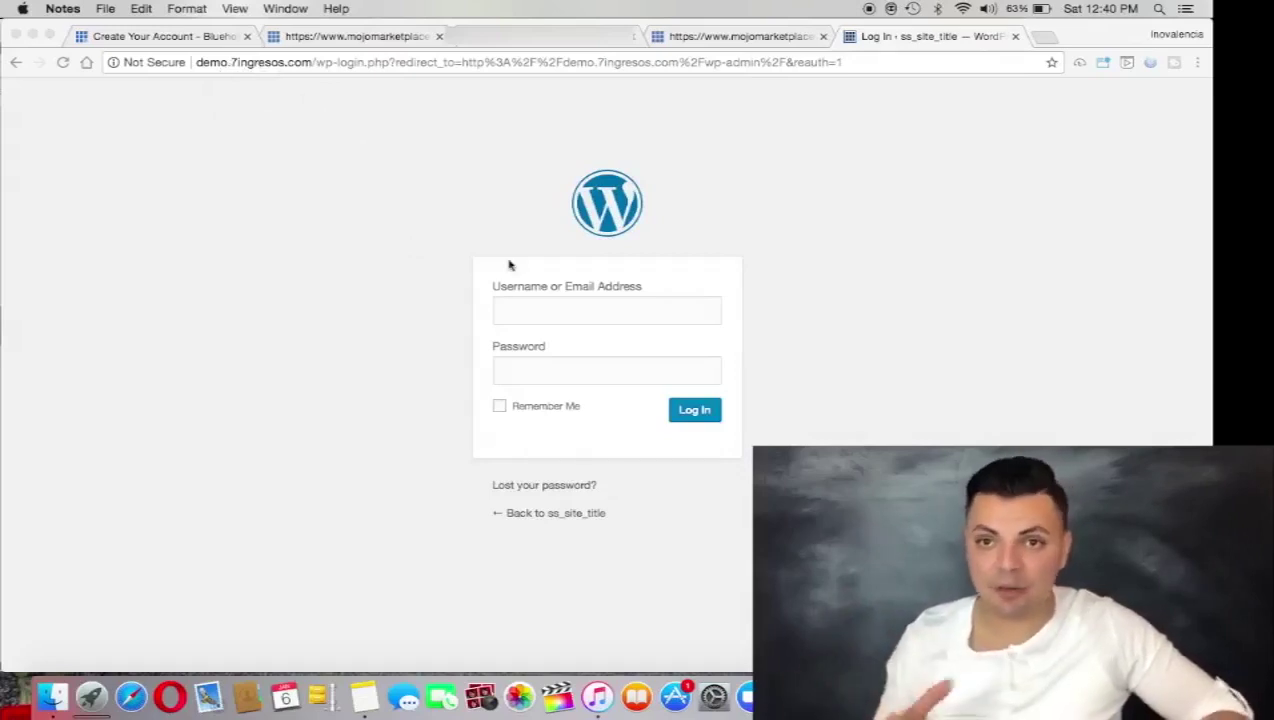
Log in to WordPress with the suggested admin username and the copied password, and refuse to have the browser save the login.
click(536, 318)
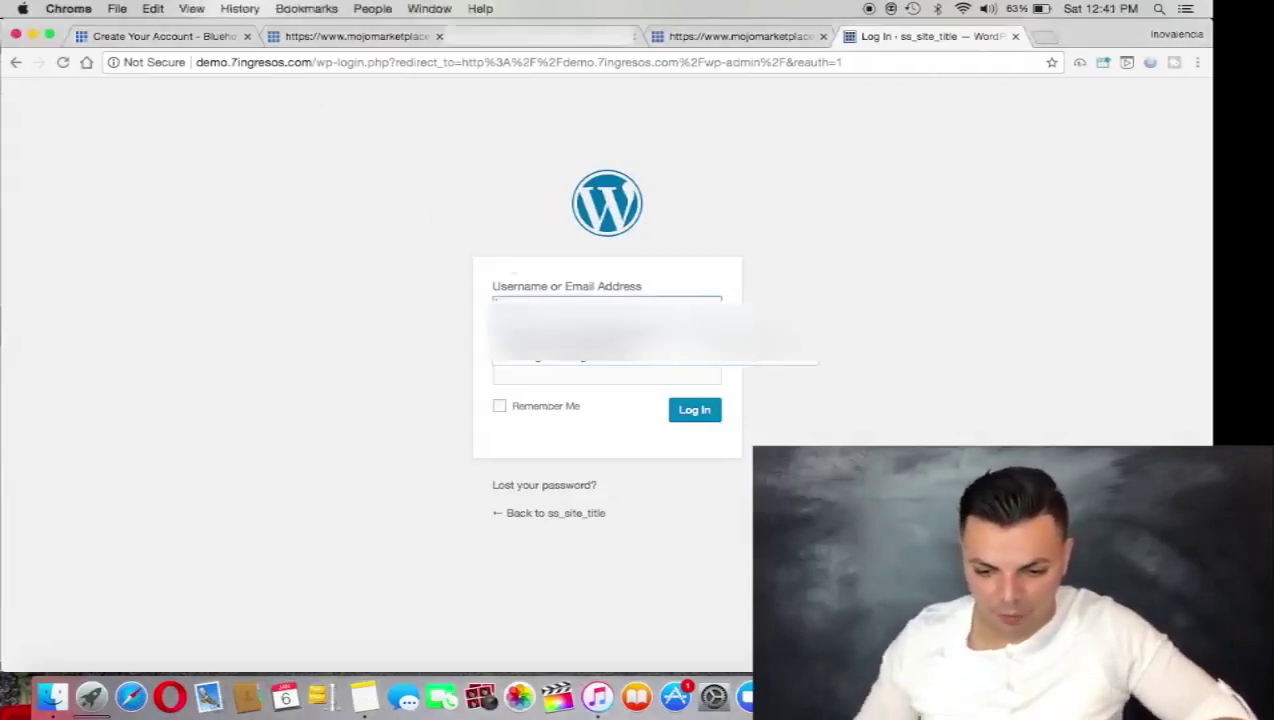
key(Down)
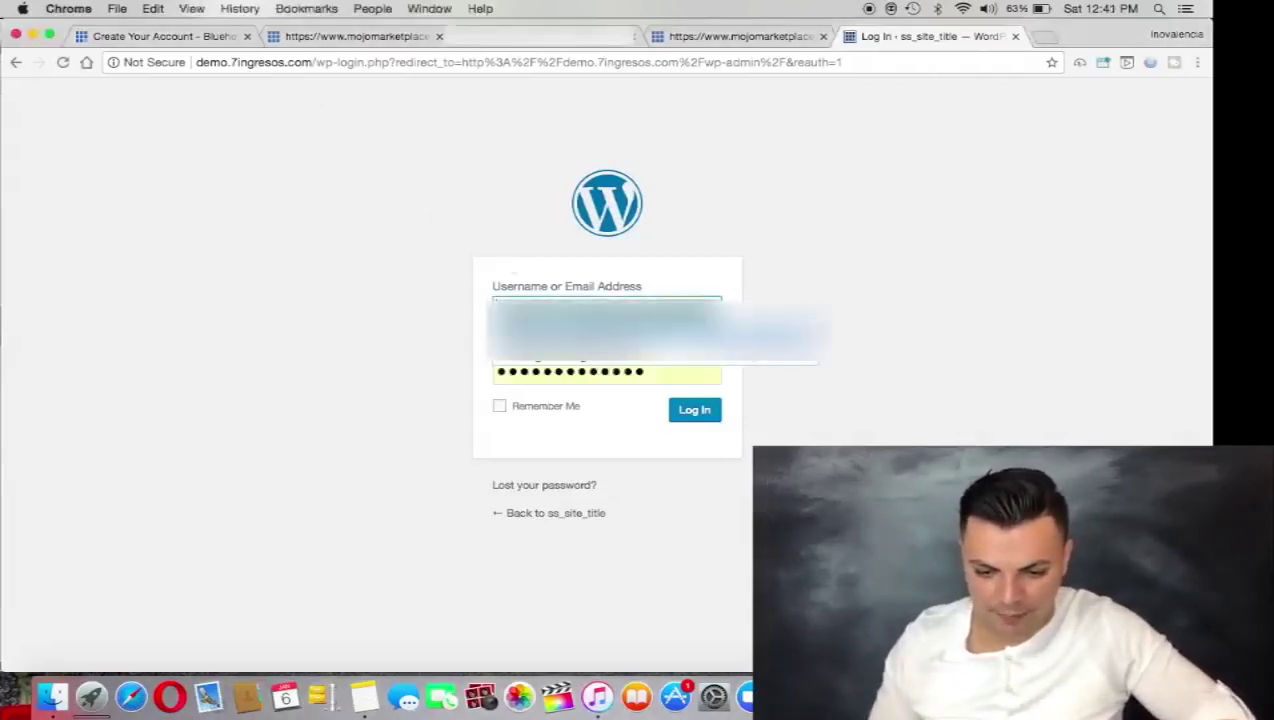
key(Return)
click(651, 370)
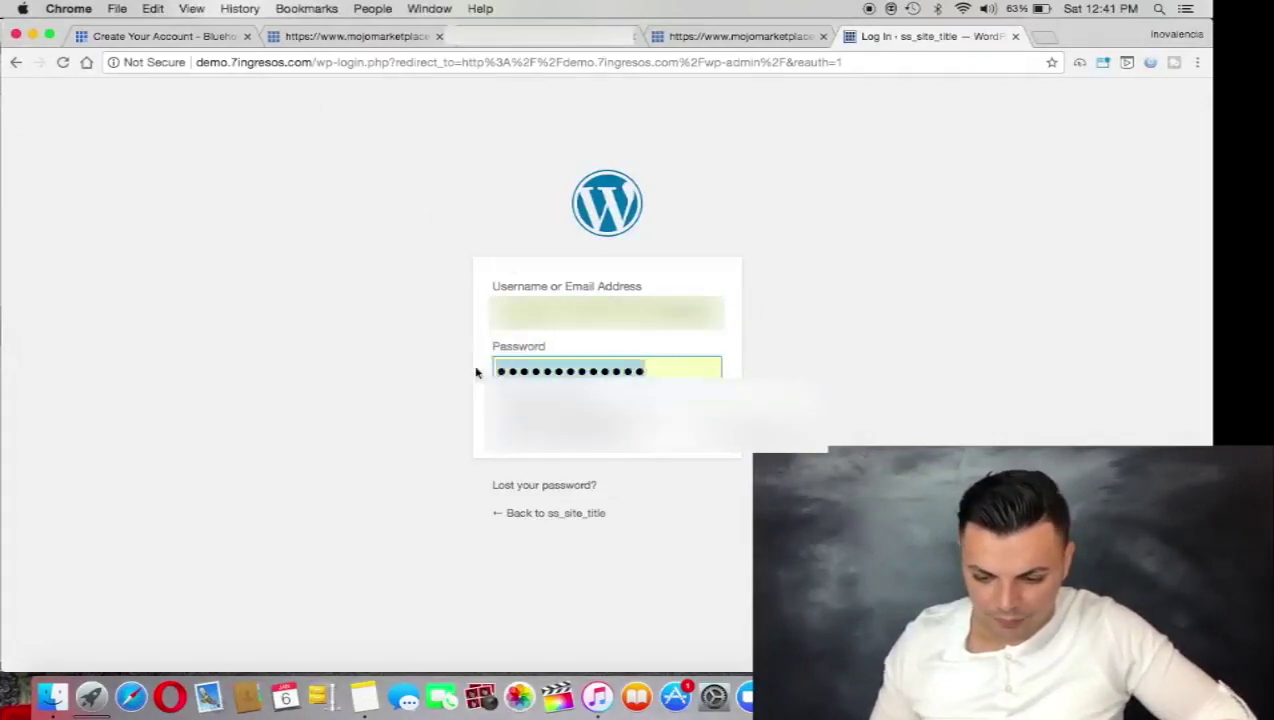
key(BackSpace)
right_click(508, 369)
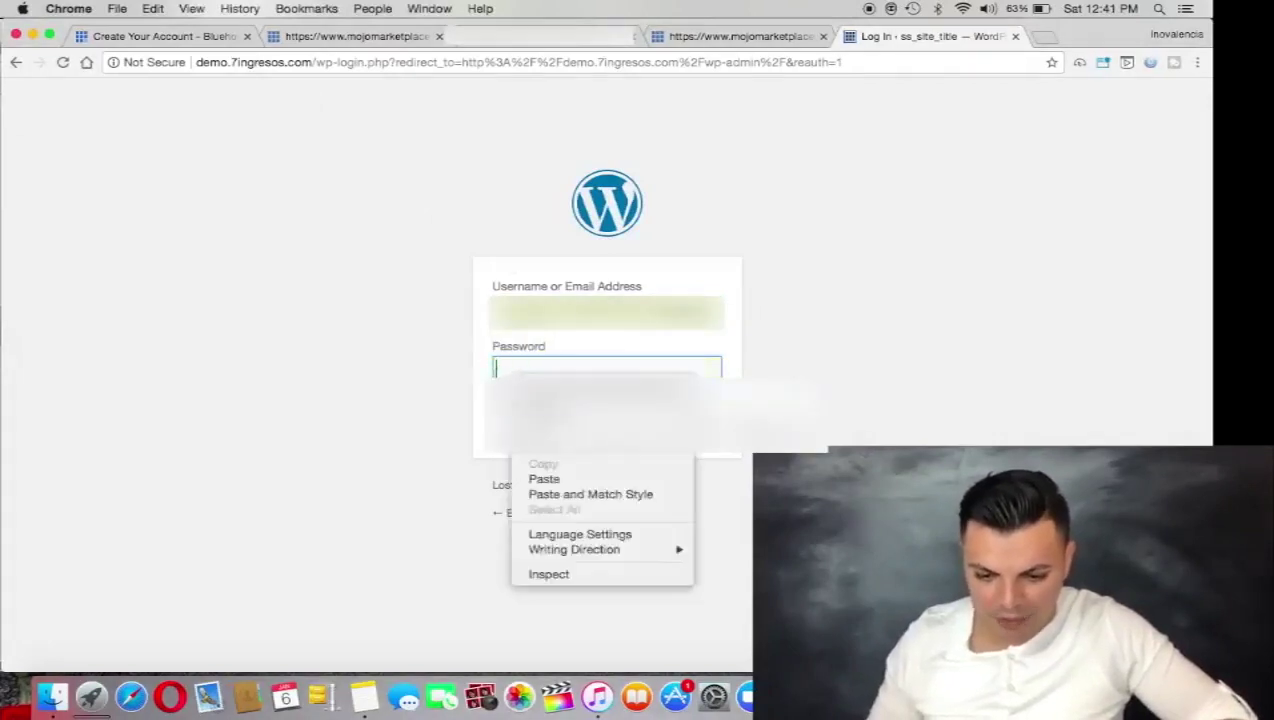
click(544, 480)
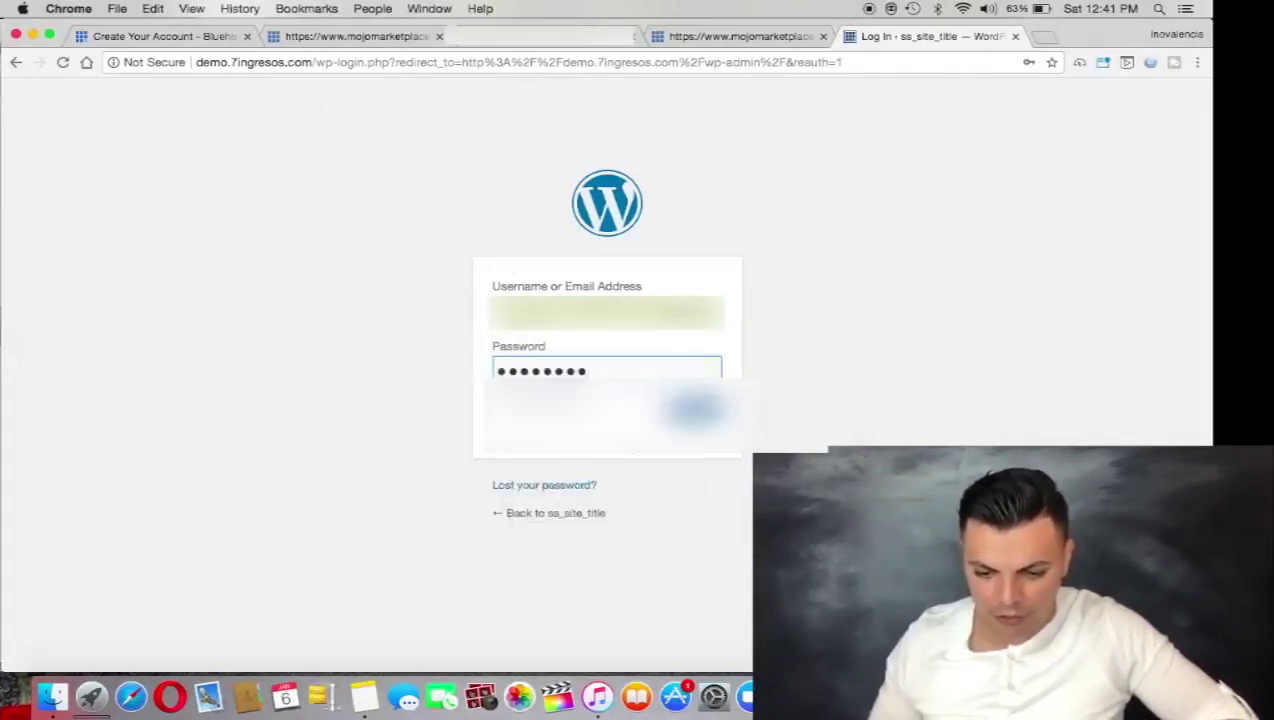
click(691, 408)
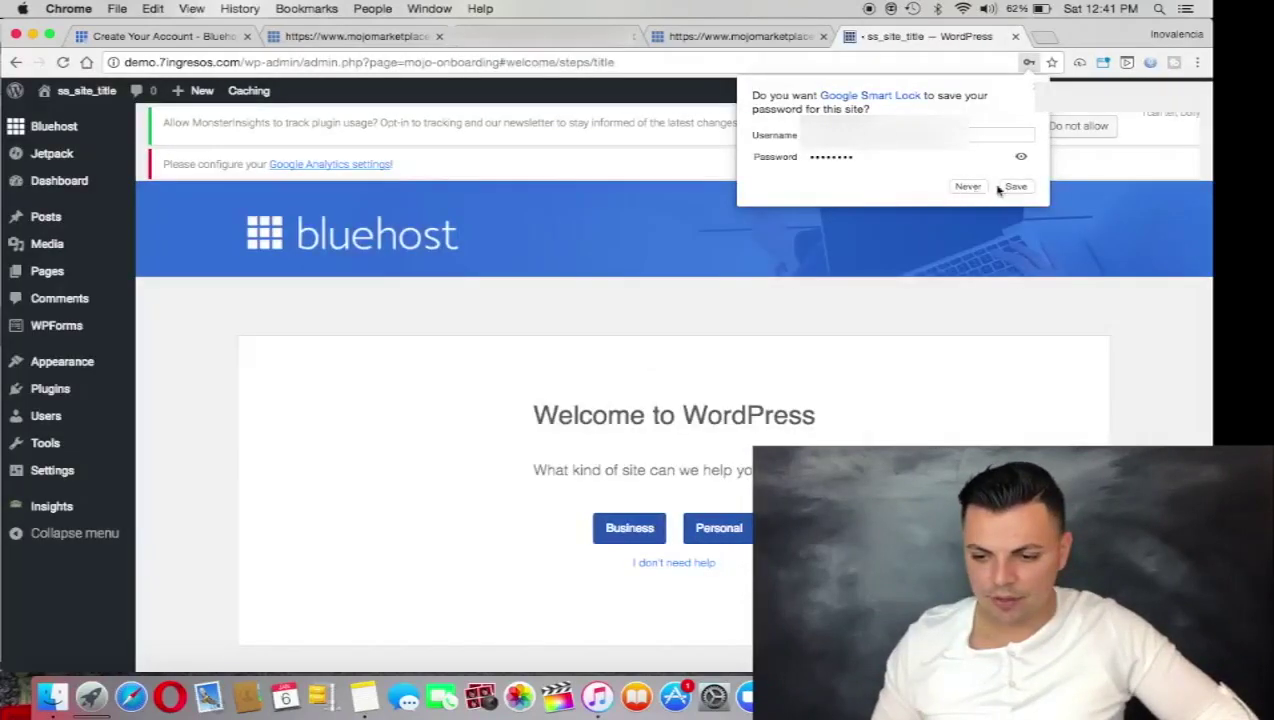
click(965, 186)
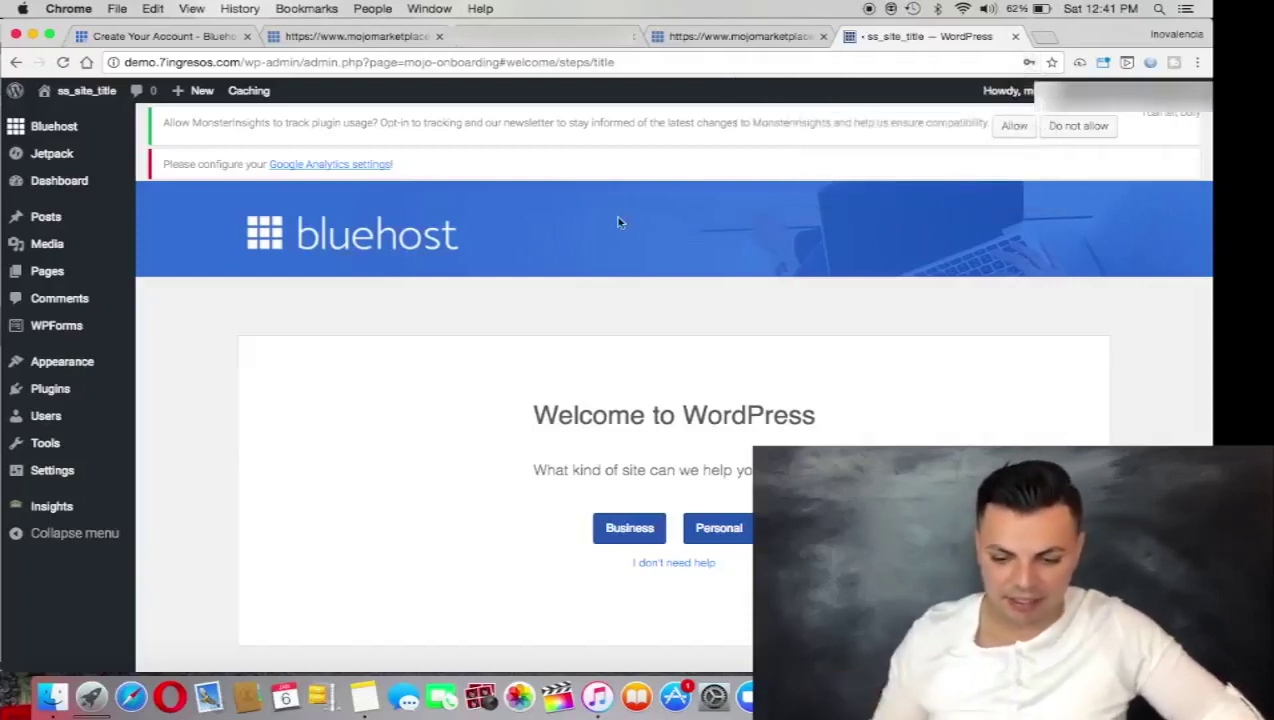
Skip the onboarding help and set the Site Title to "7 INGRESOS sitio oficial" in the general settings.
click(674, 563)
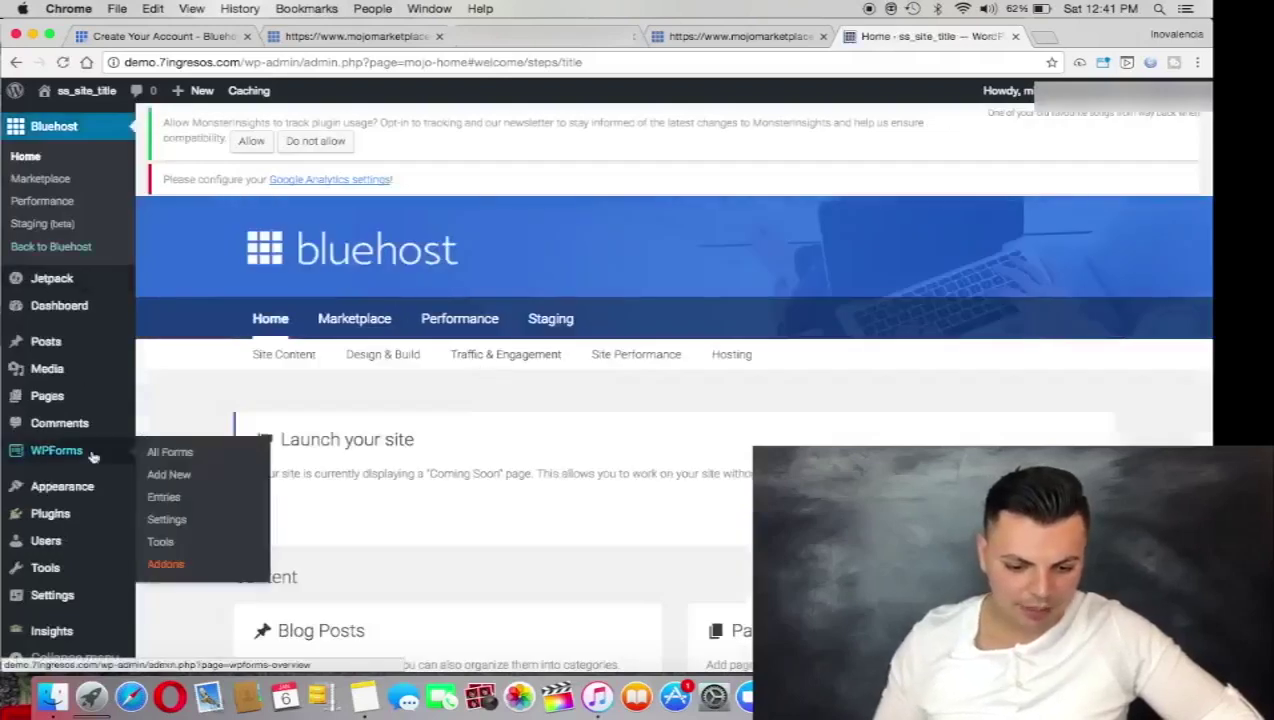
click(55, 593)
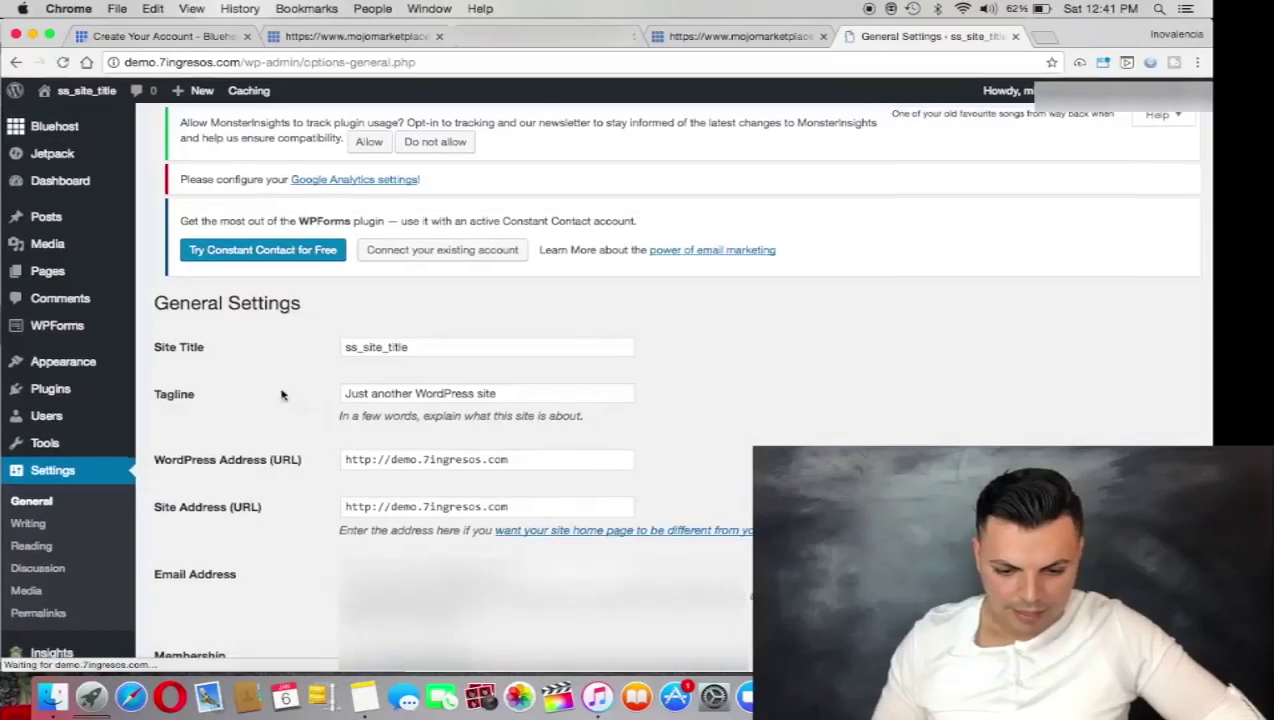
drag(506, 399, 345, 399)
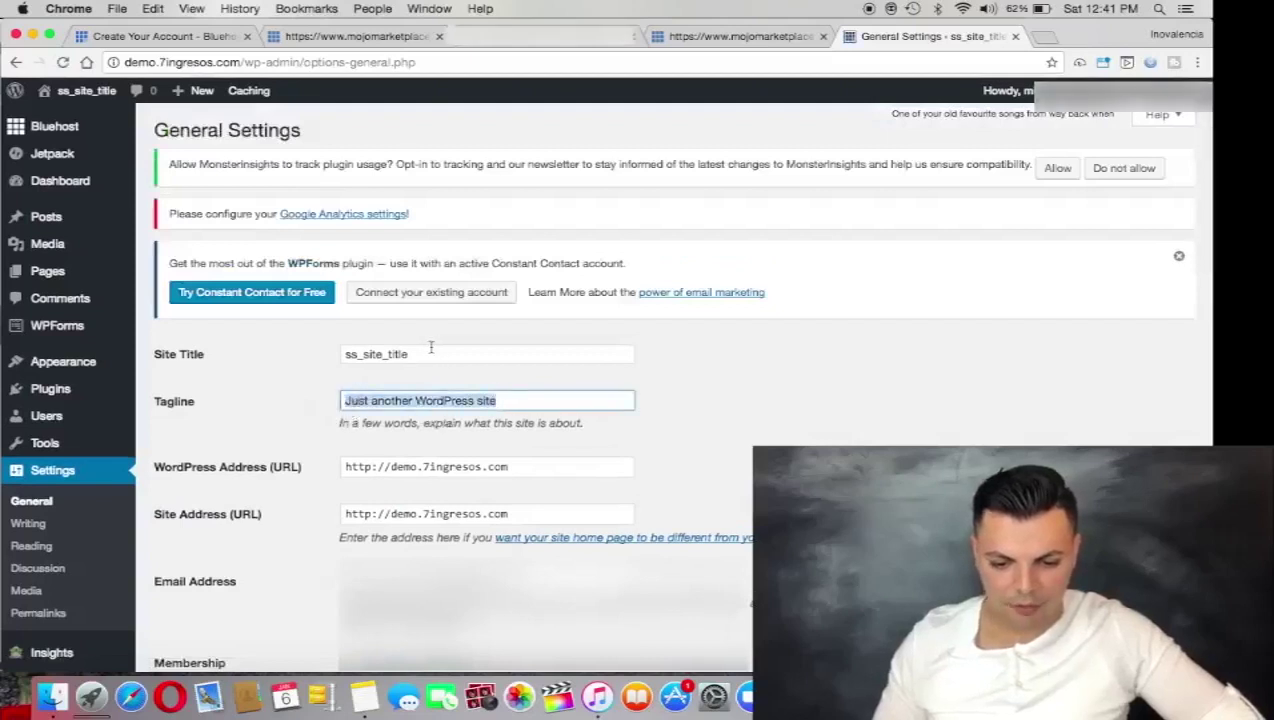
drag(427, 352, 345, 353)
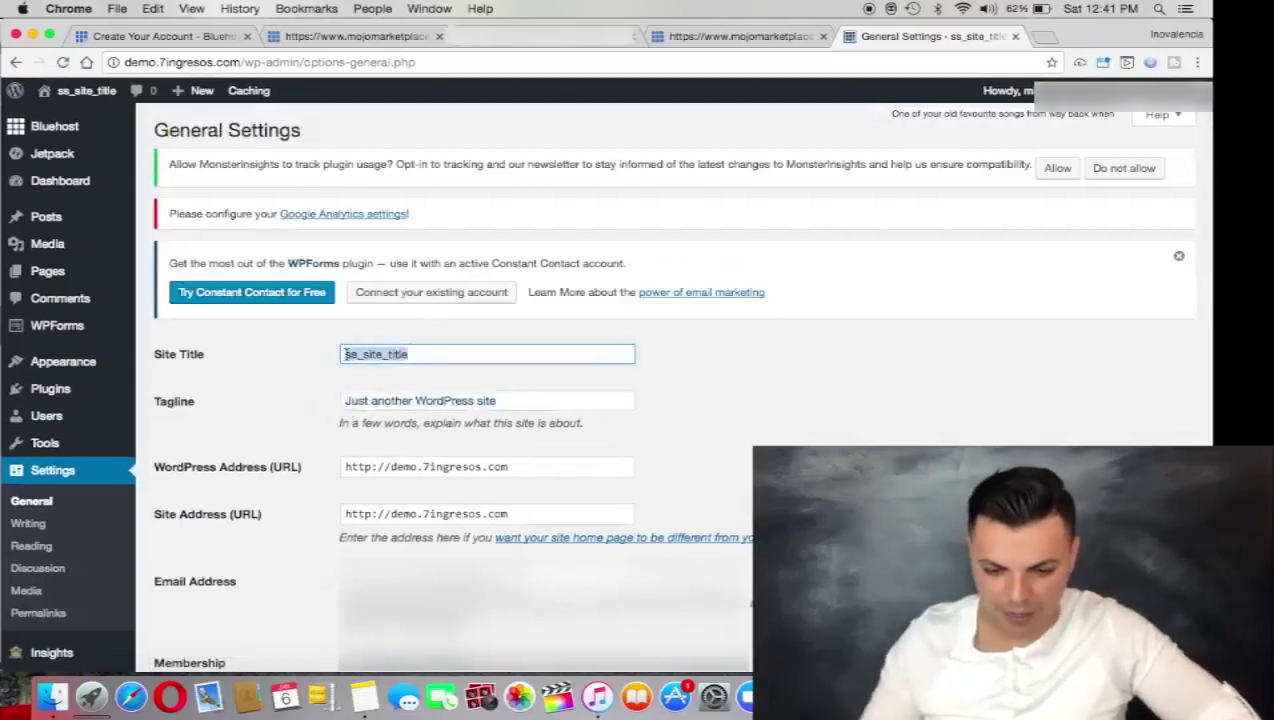
text(7)
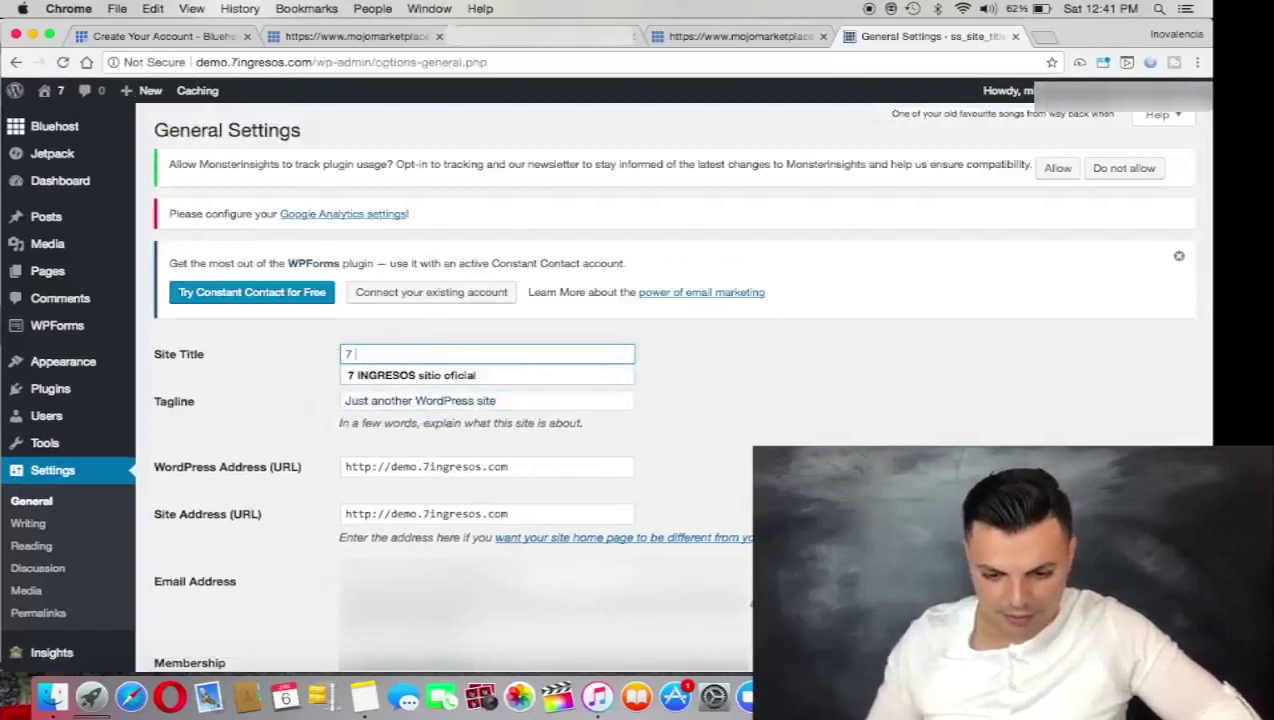
click(352, 374)
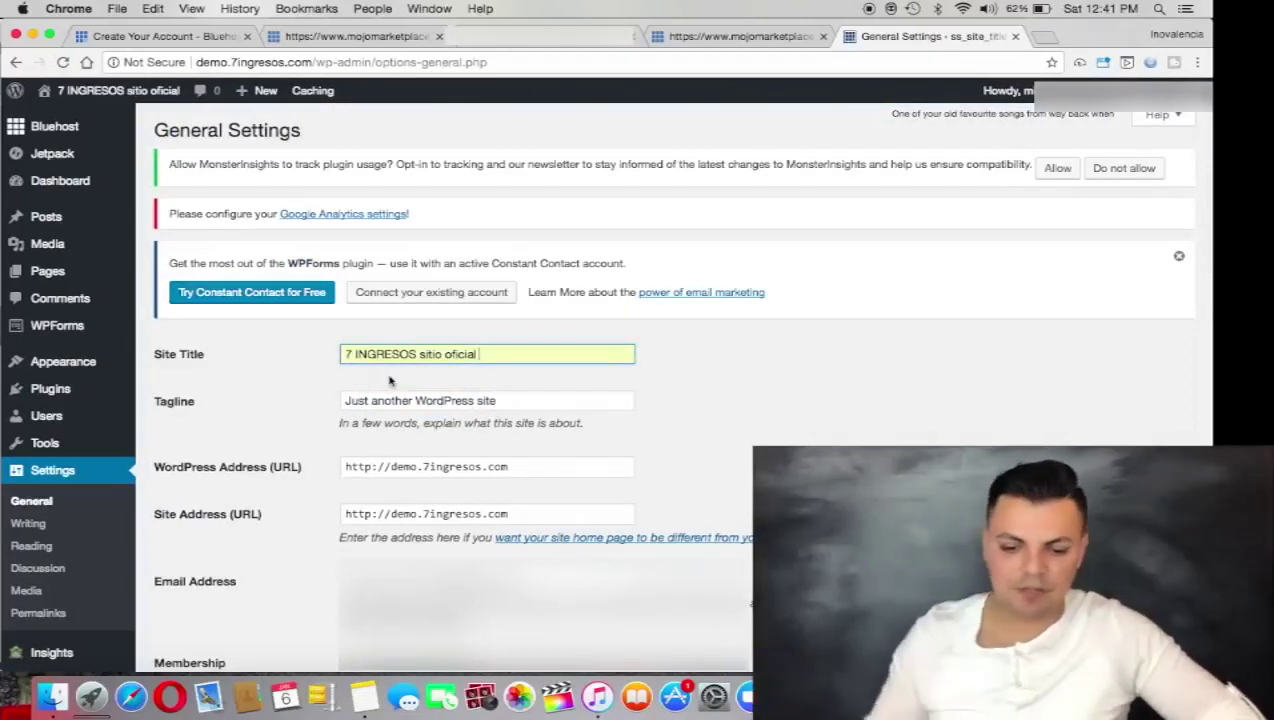
Set the Tagline to "Cada Millonario Tiene Un Promedio De 7 Fuentes De Ingresos" and save the general settings.
drag(504, 403, 344, 403)
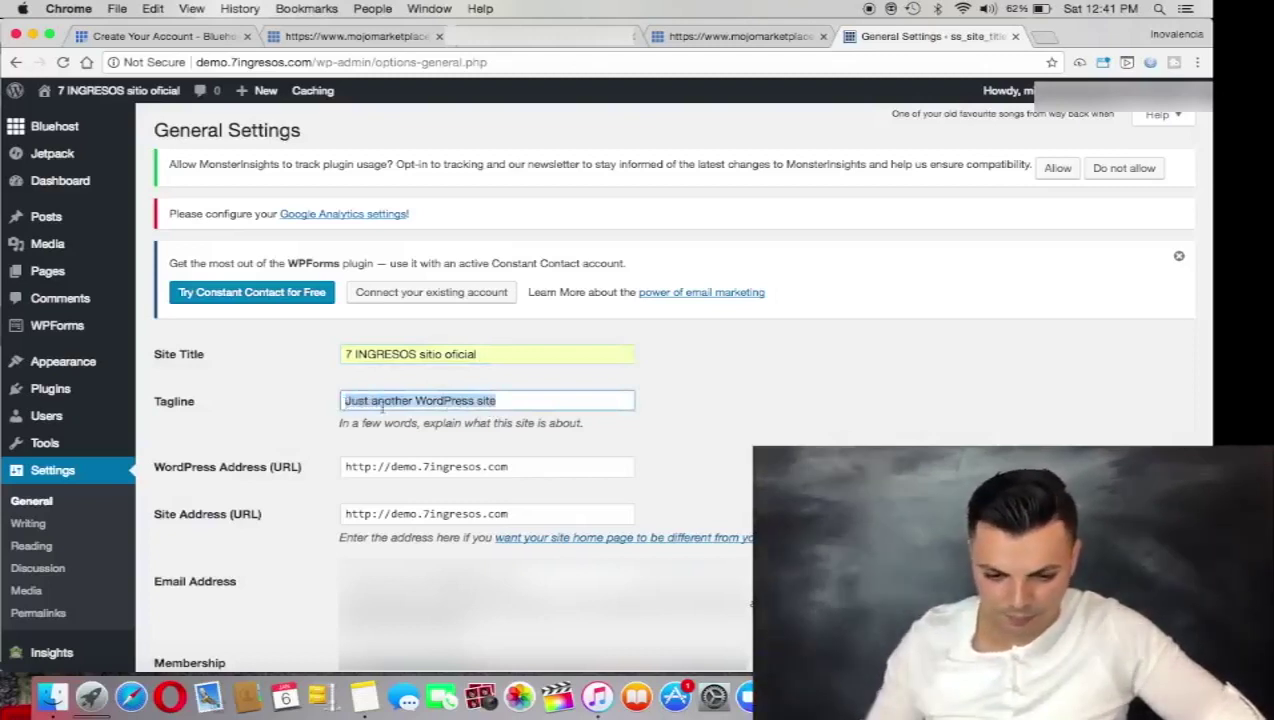
key(BackSpace)
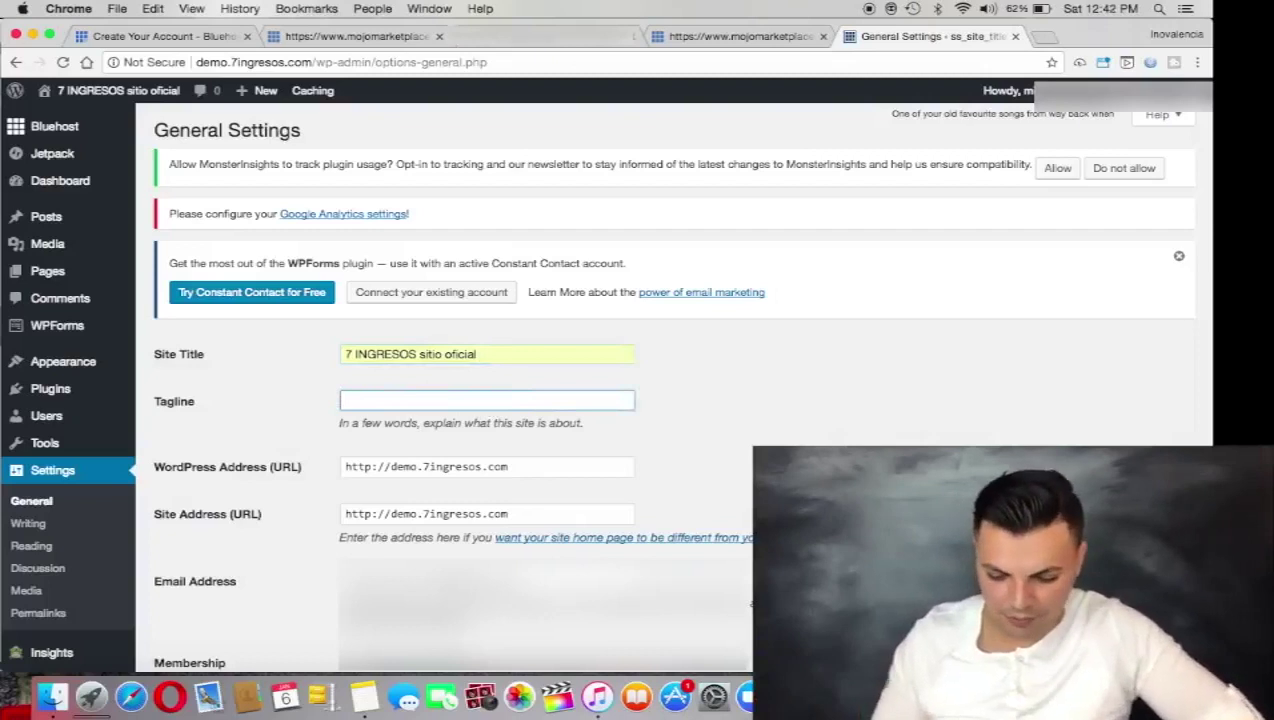
text(c)
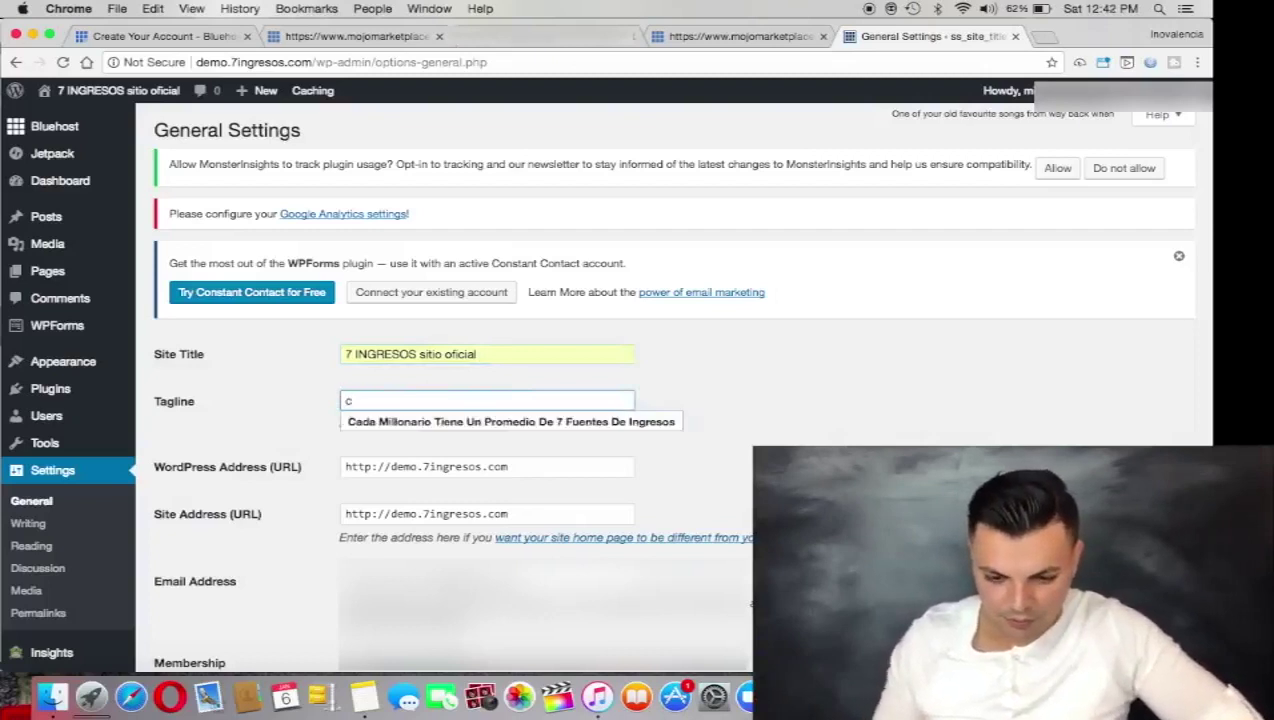
click(407, 421)
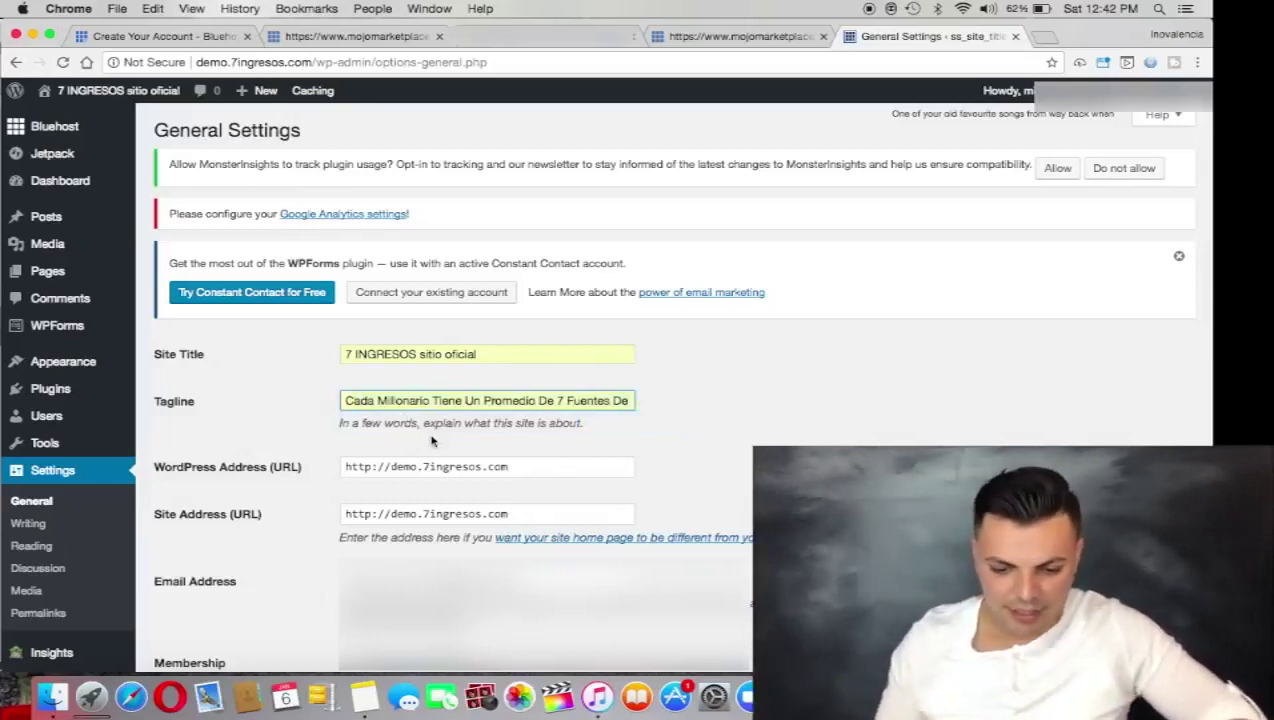
scroll(298, 498, down, 2)
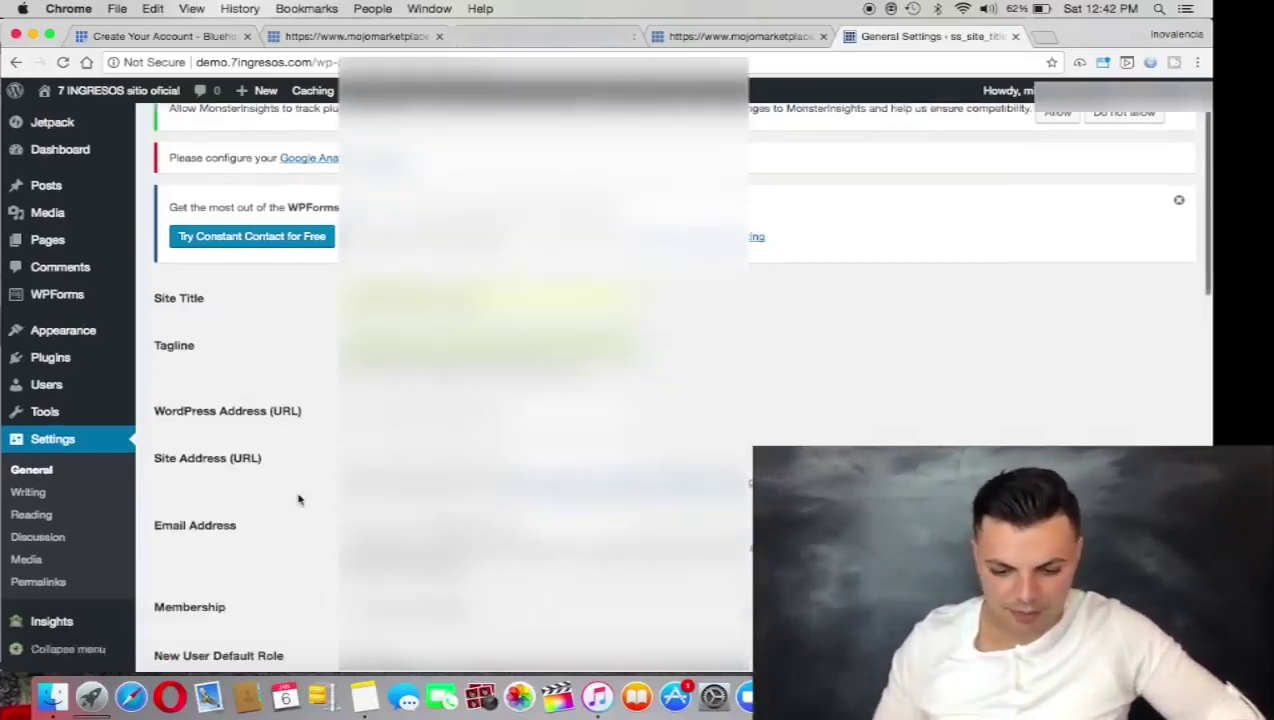
scroll(298, 498, down, 20)
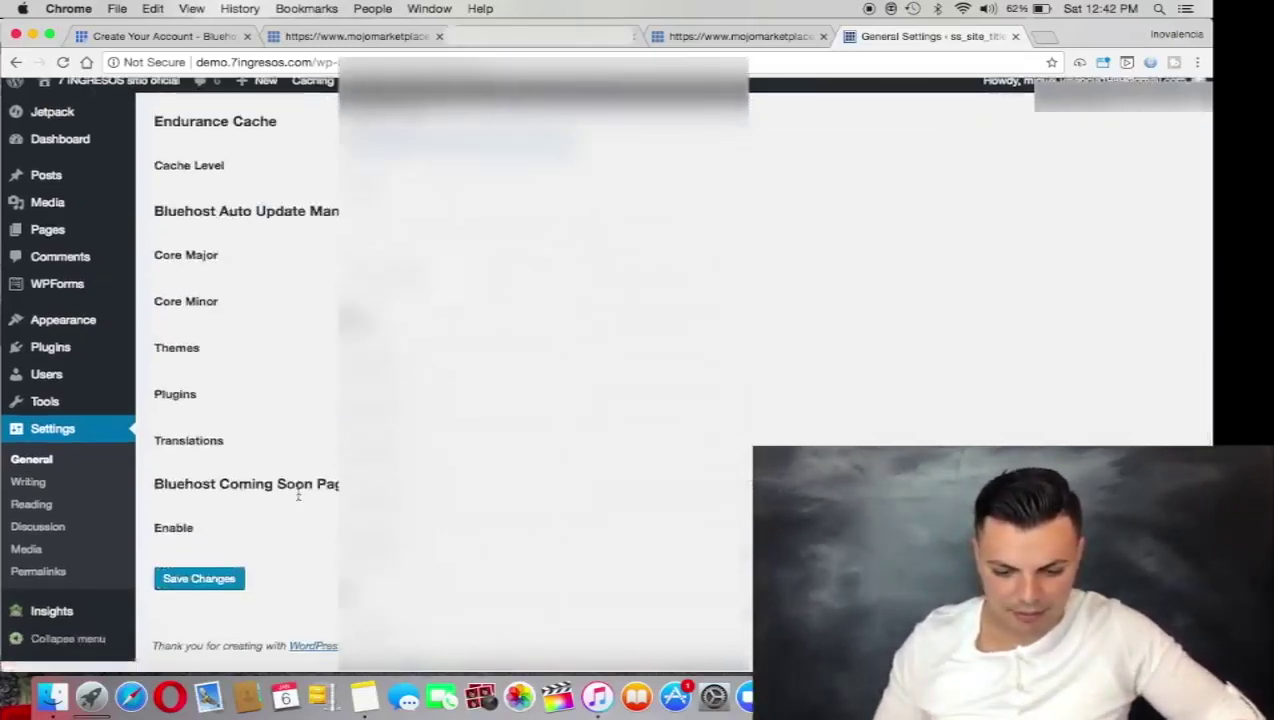
click(212, 594)
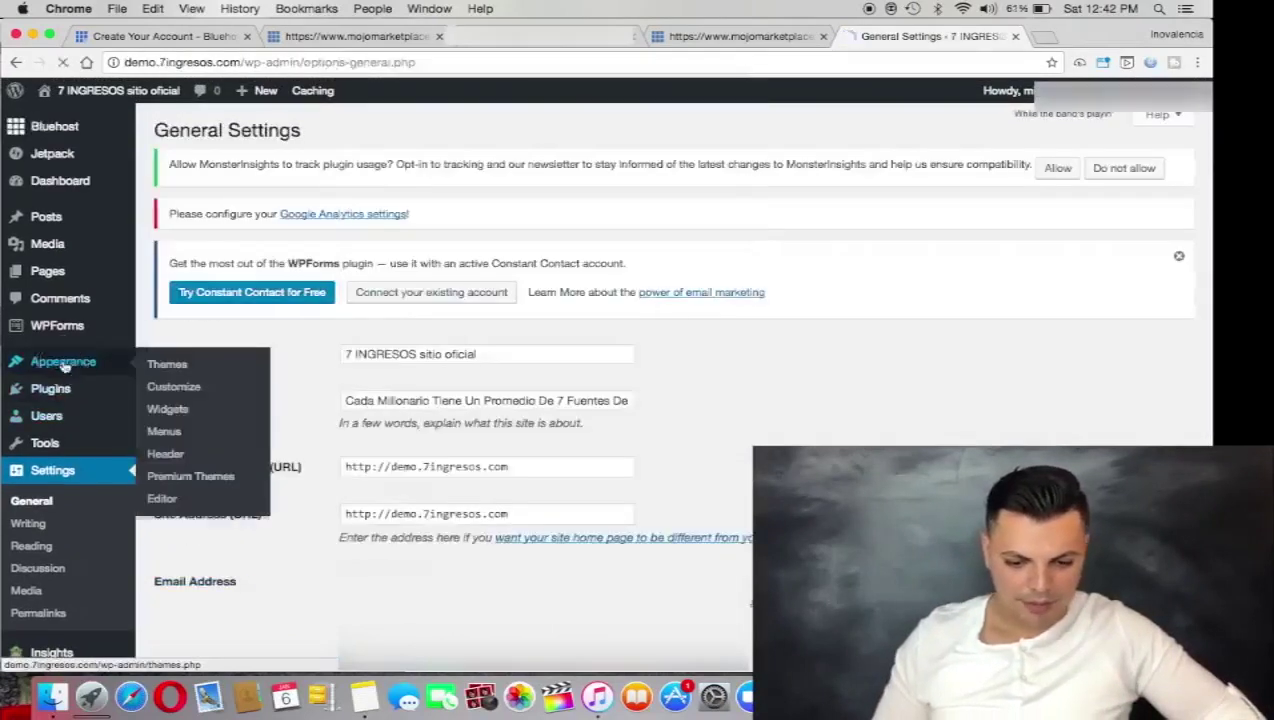
Open the theme manager and look over the installed themes and the options for adding others.
click(63, 363)
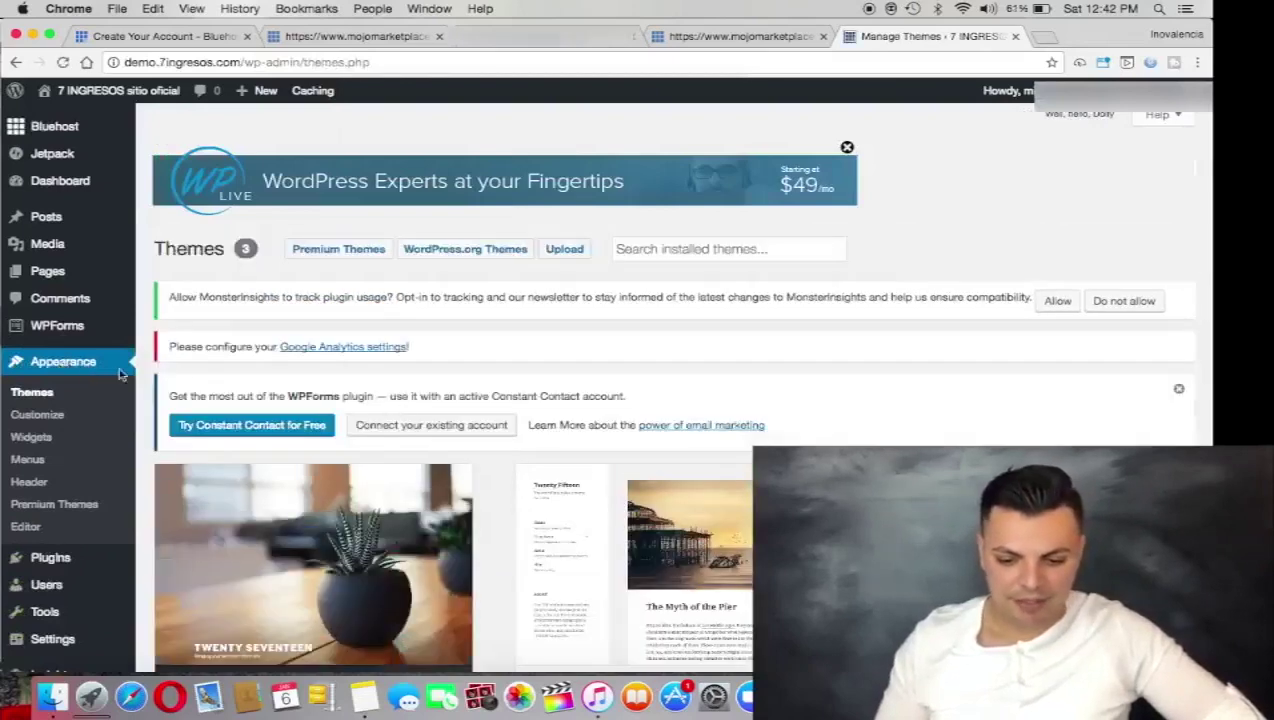
scroll(462, 368, down, 5)
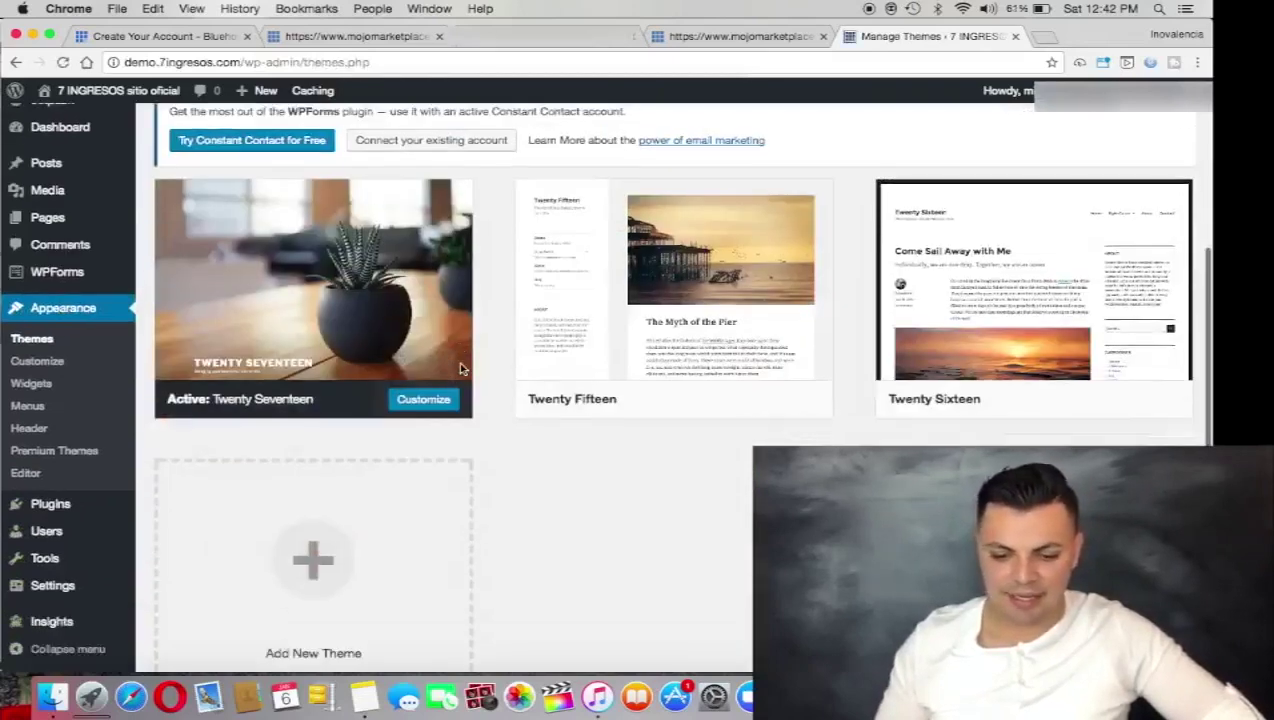
scroll(462, 366, up, 5)
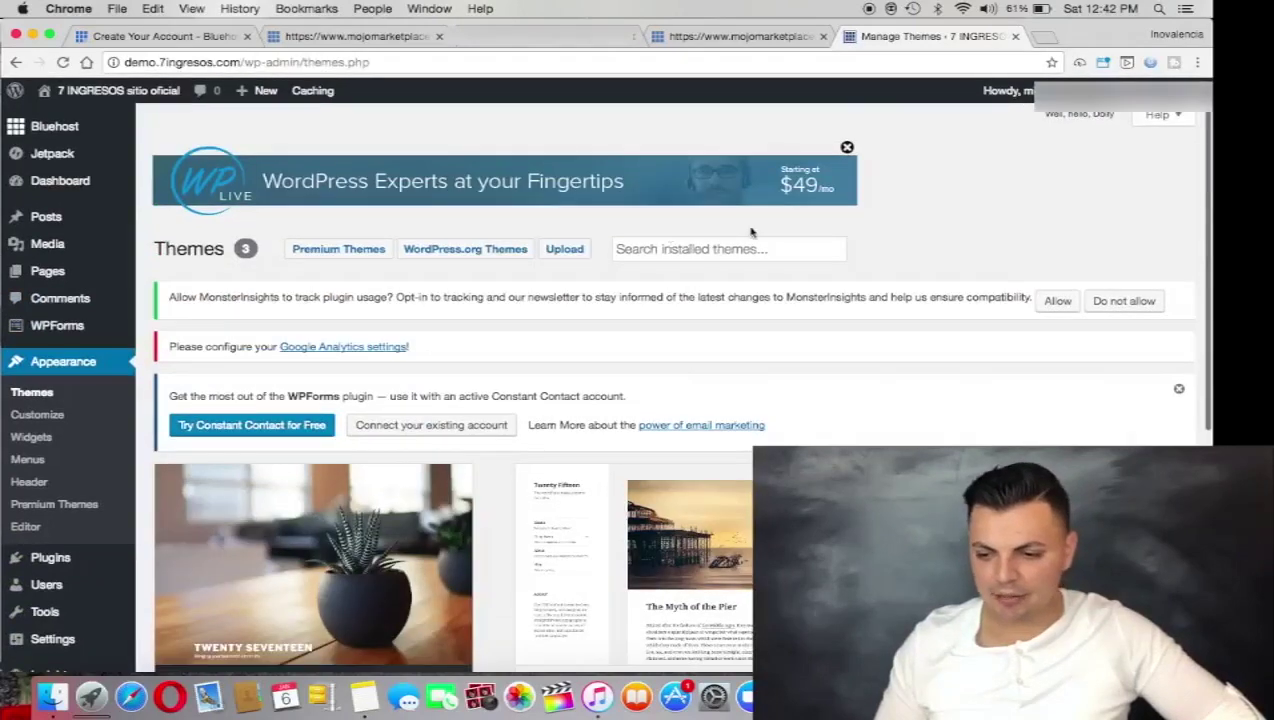
scroll(856, 263, down, 5)
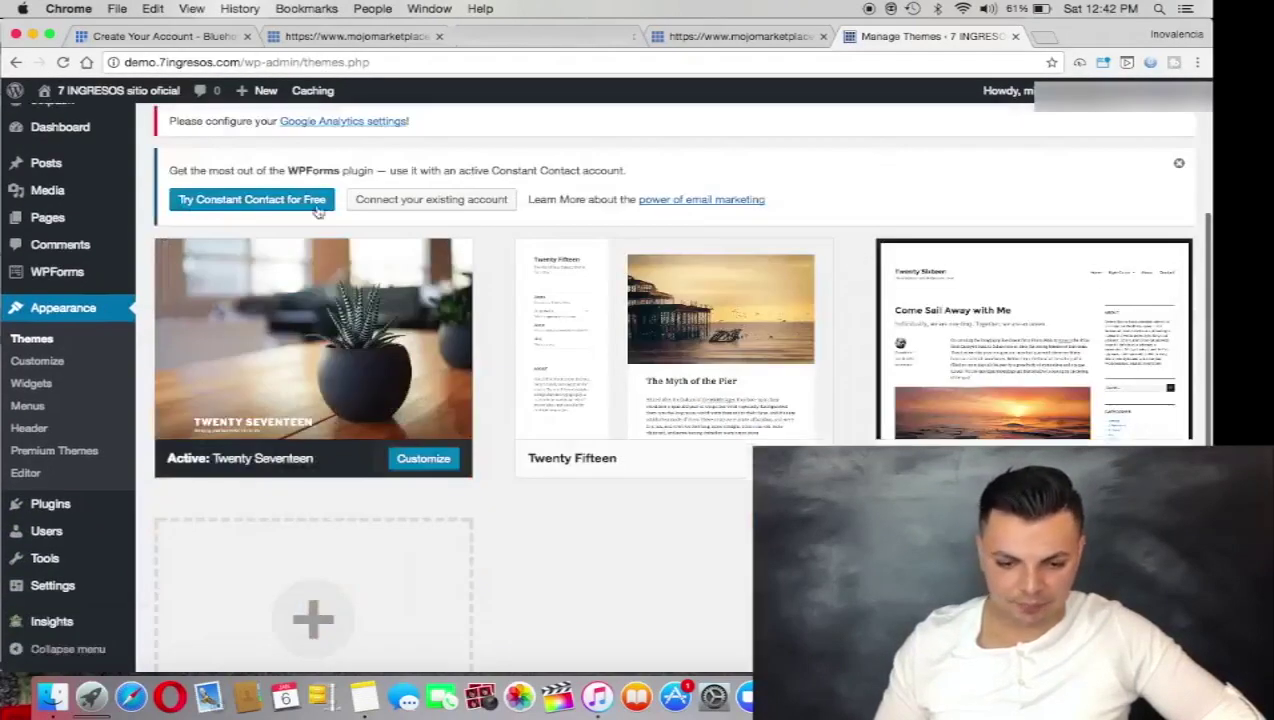
scroll(352, 279, up, 5)
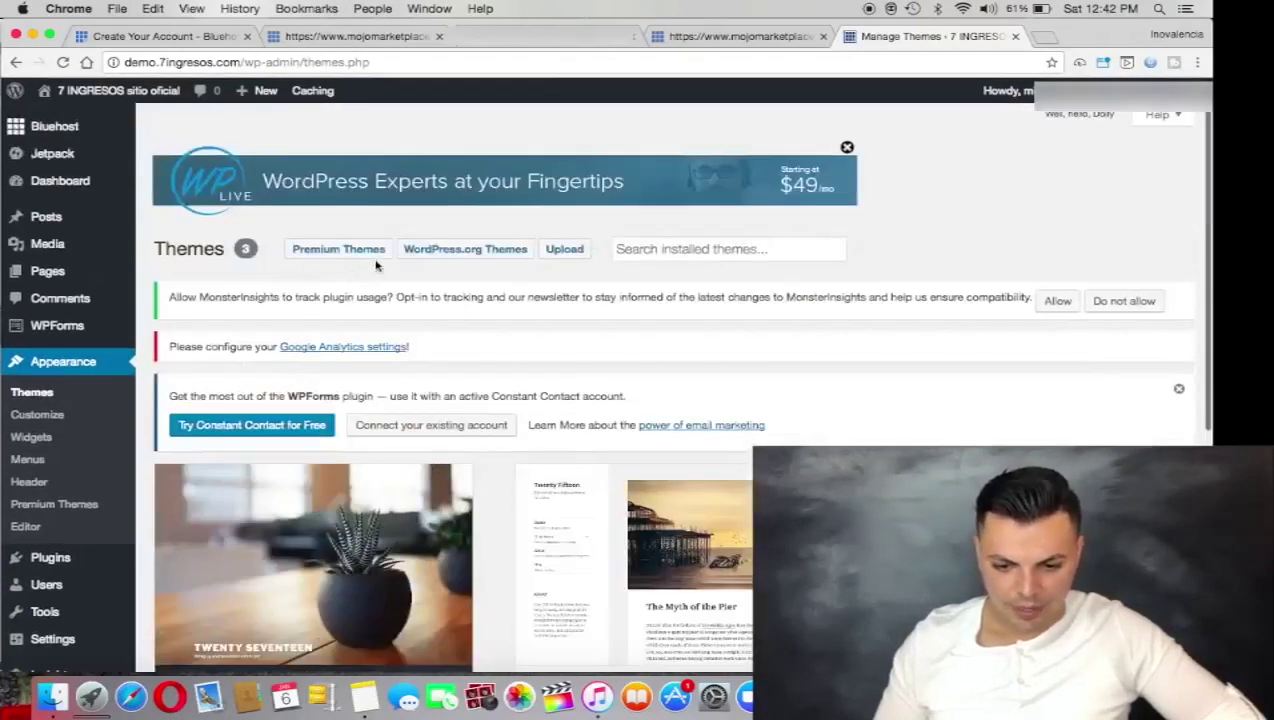
scroll(486, 356, down, 4)
scroll(486, 356, down, 1)
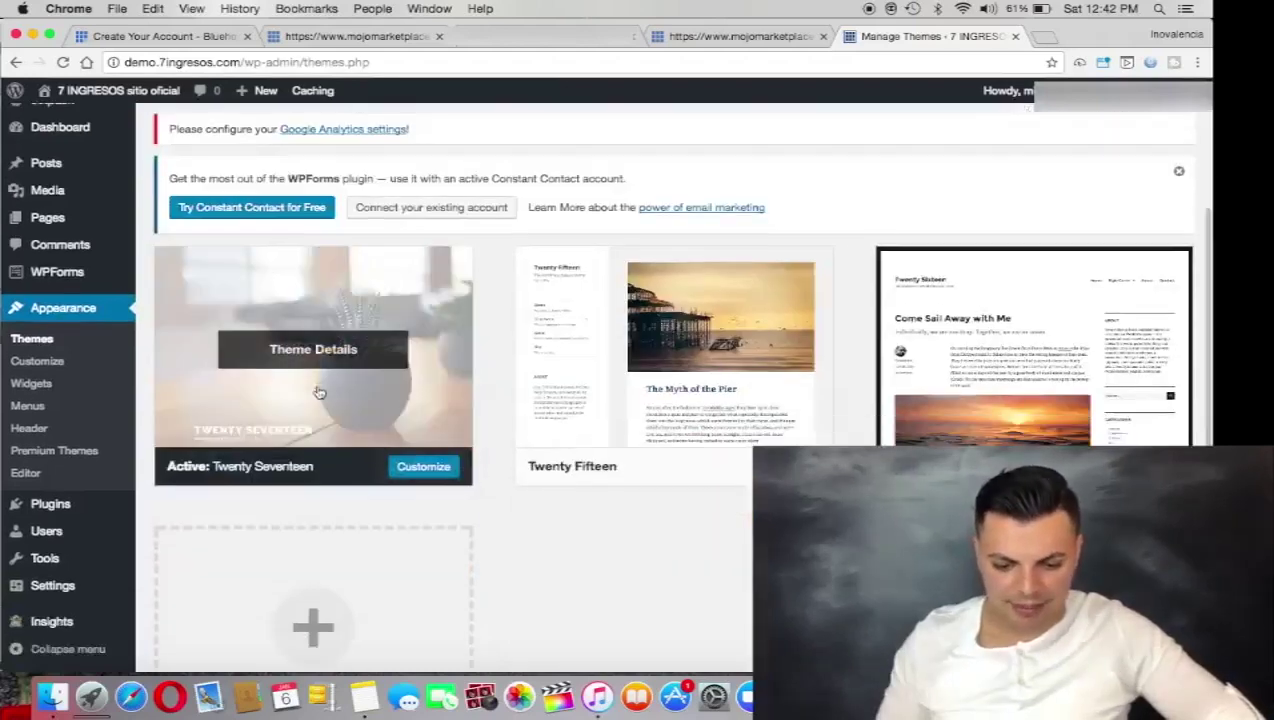
Browse the featured themes available to add and activate Twenty Seventeen as the site's theme.
click(332, 628)
scroll(331, 628, down, 4)
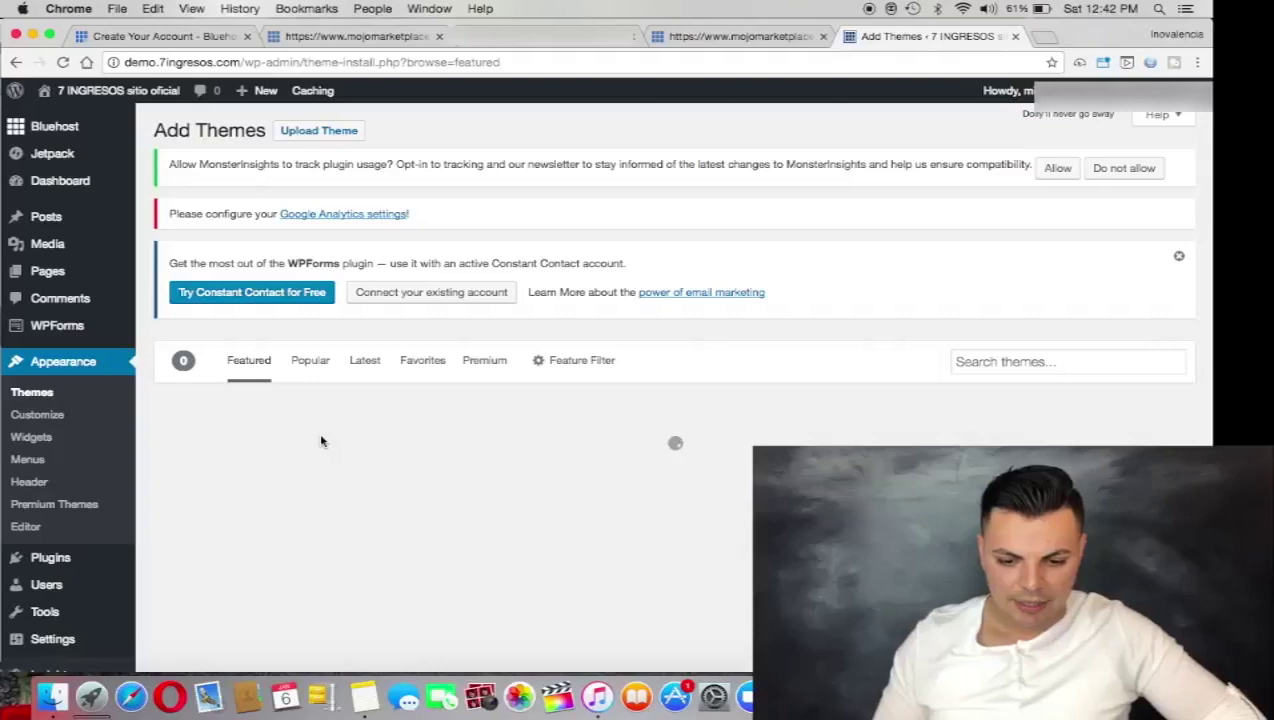
scroll(322, 442, down, 2)
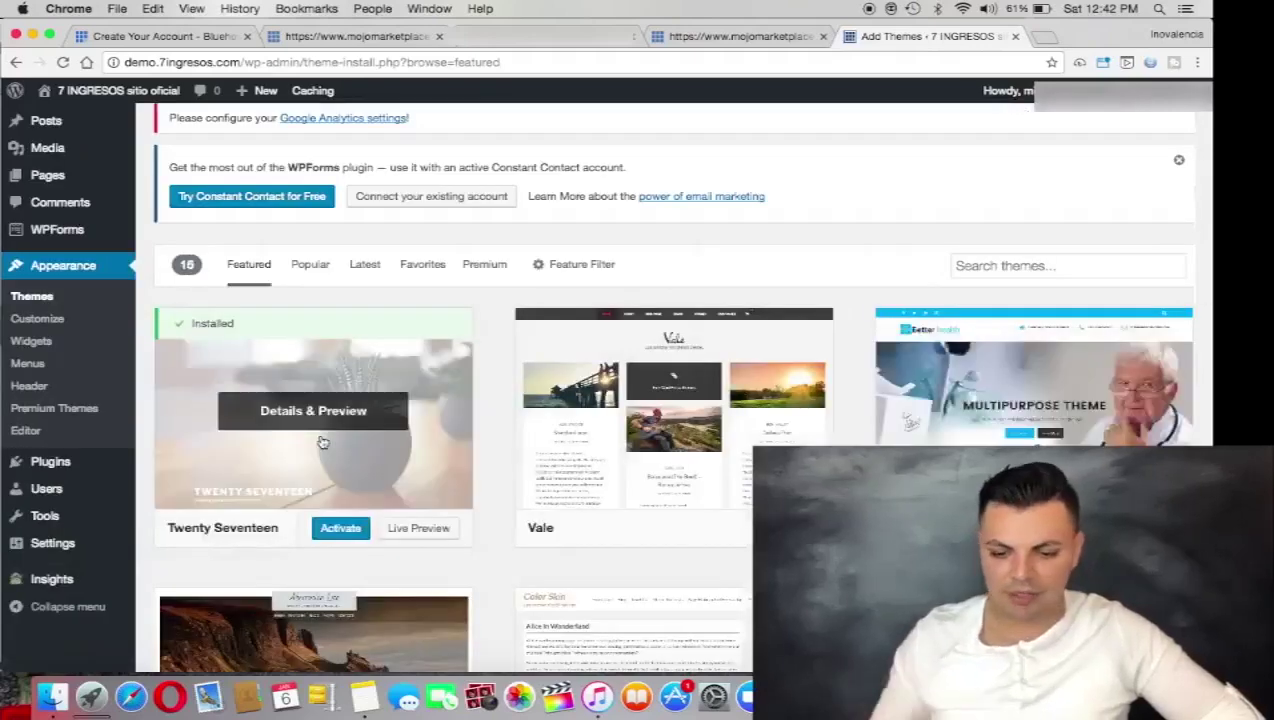
mouse_move(341, 528)
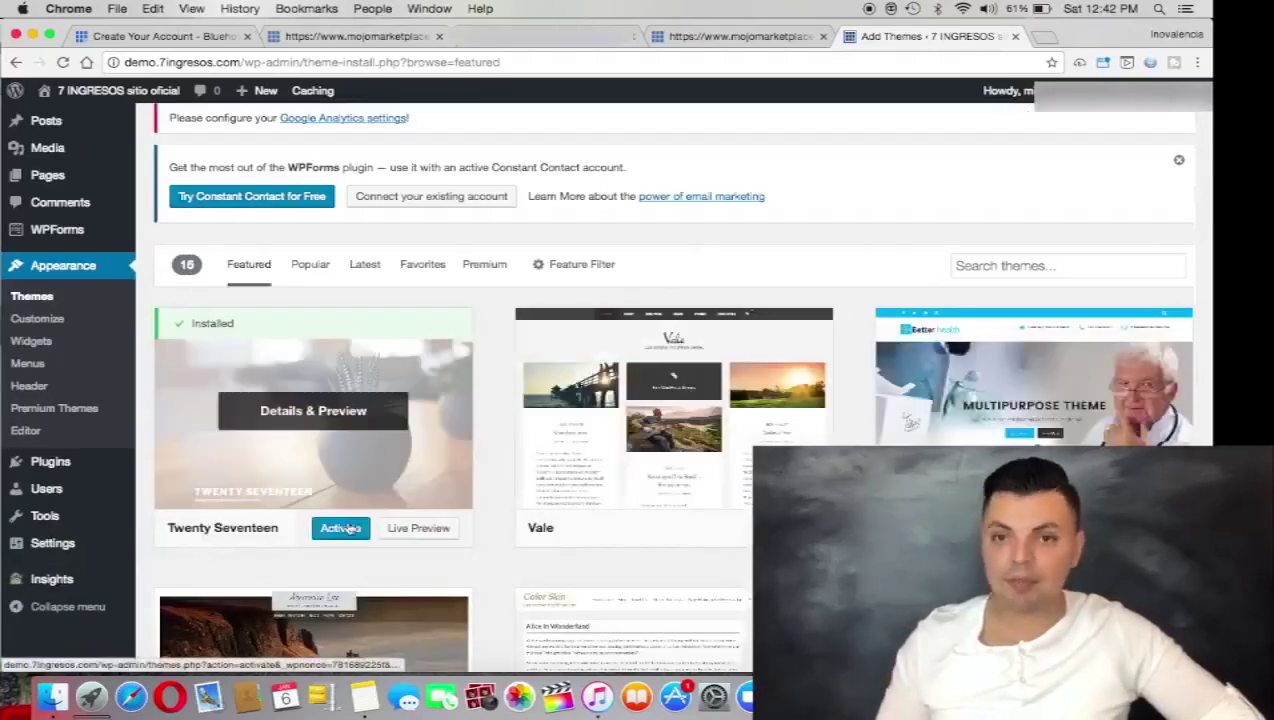
click(341, 528)
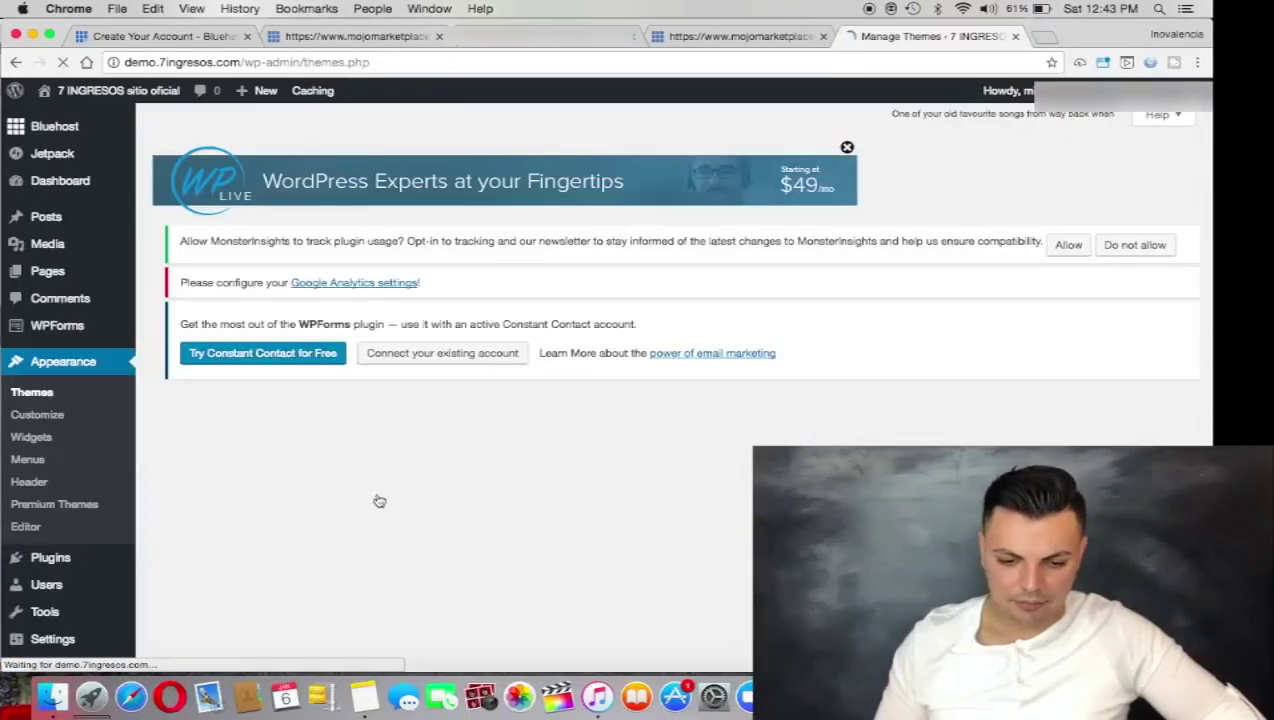
scroll(378, 498, down, 2)
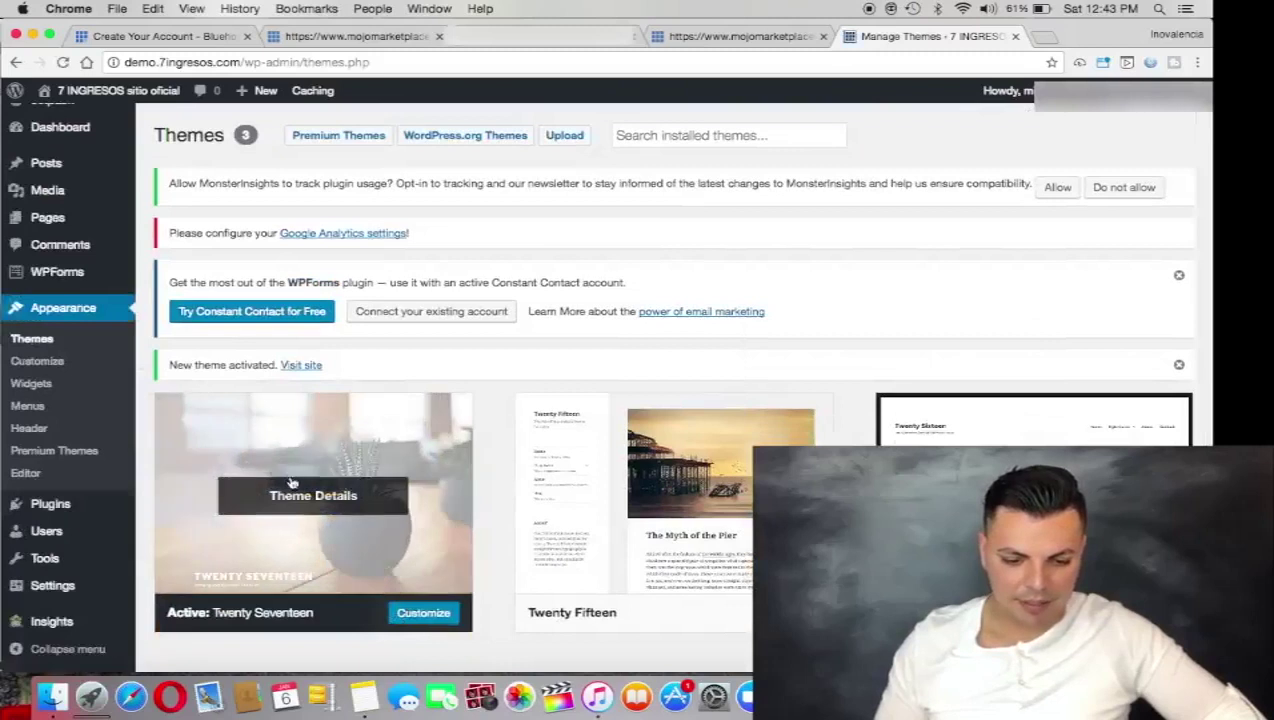
Create a new page titled "Bienvenido A 7 Ingresos", correcting the misspelled first word with the spelling suggestion.
mouse_move(53, 224)
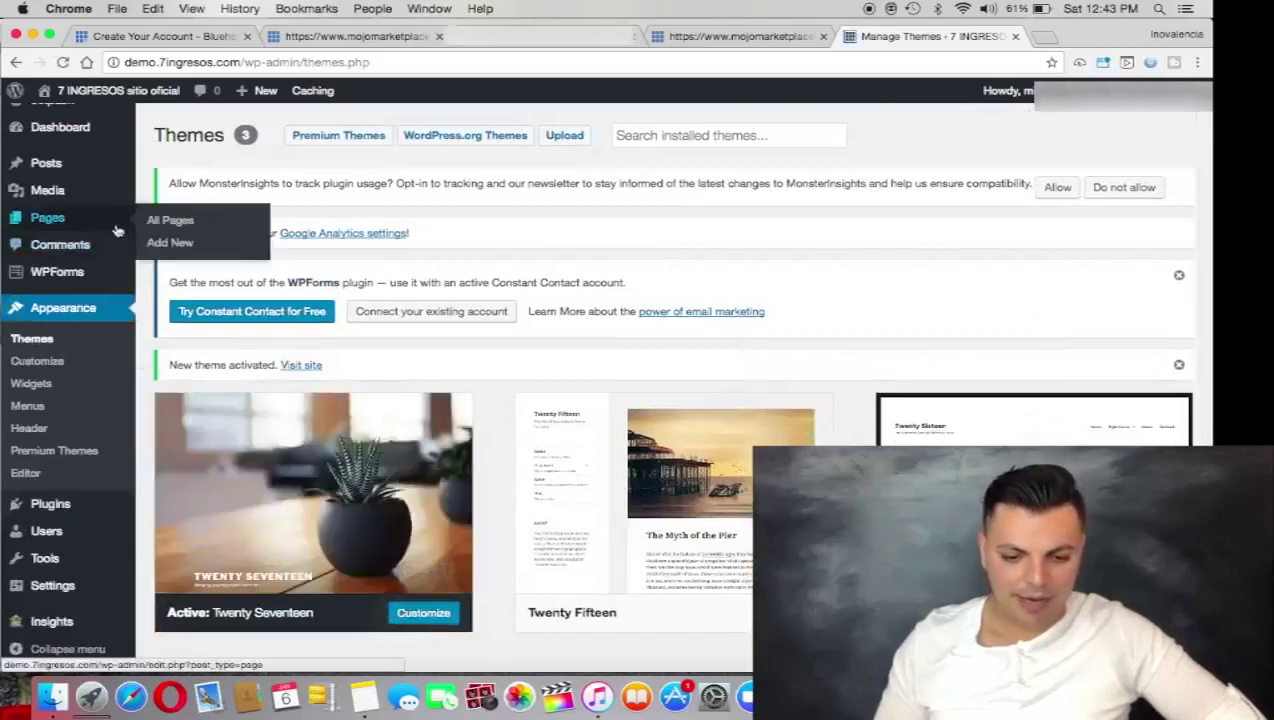
click(153, 248)
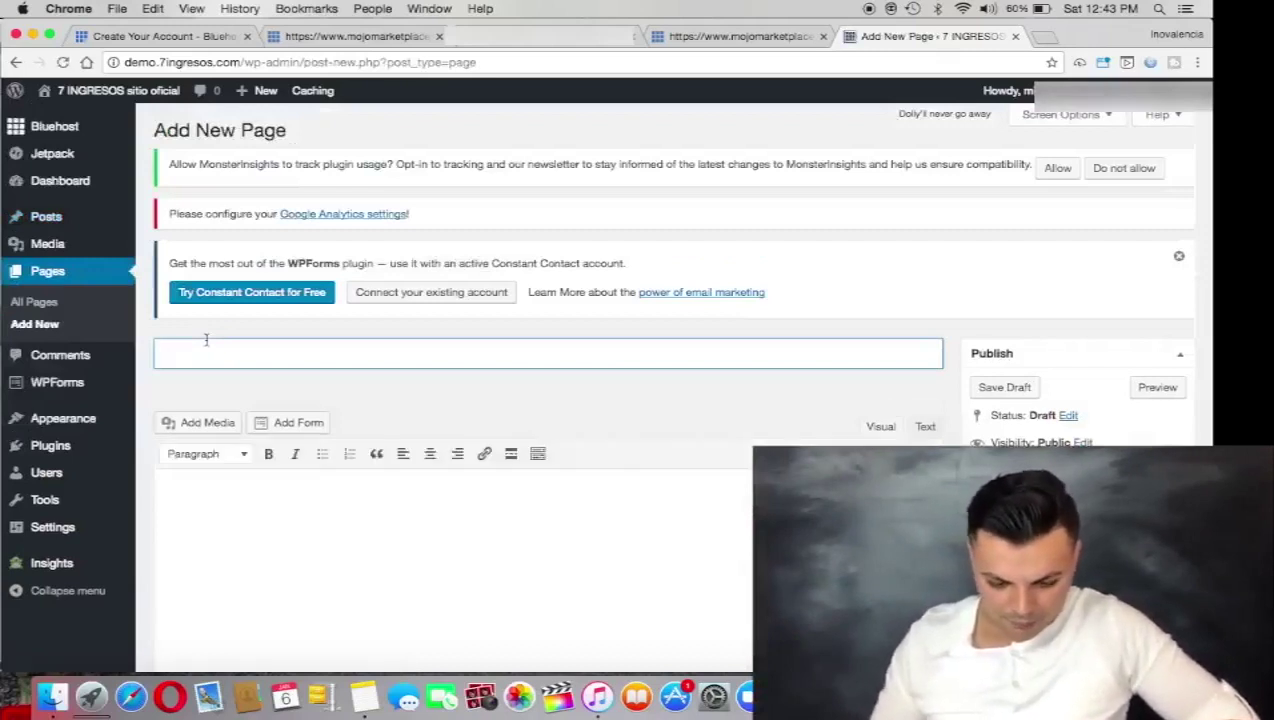
text(B)
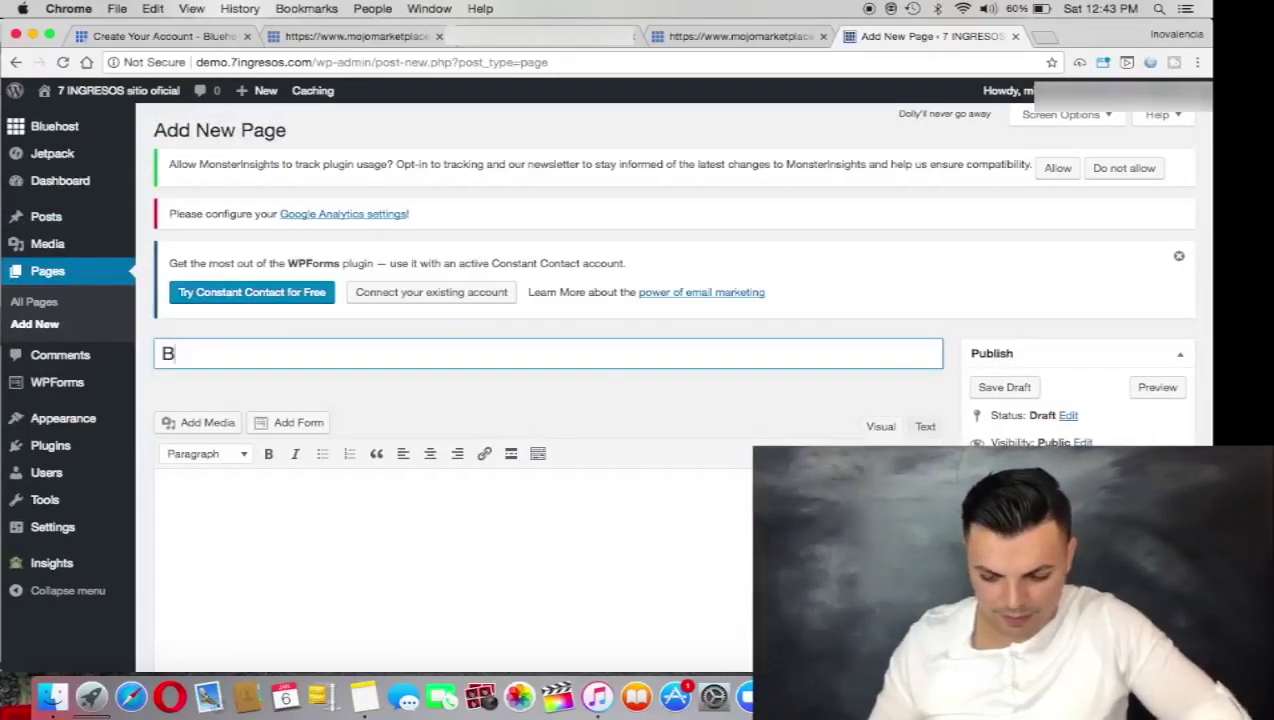
text(ienbeni)
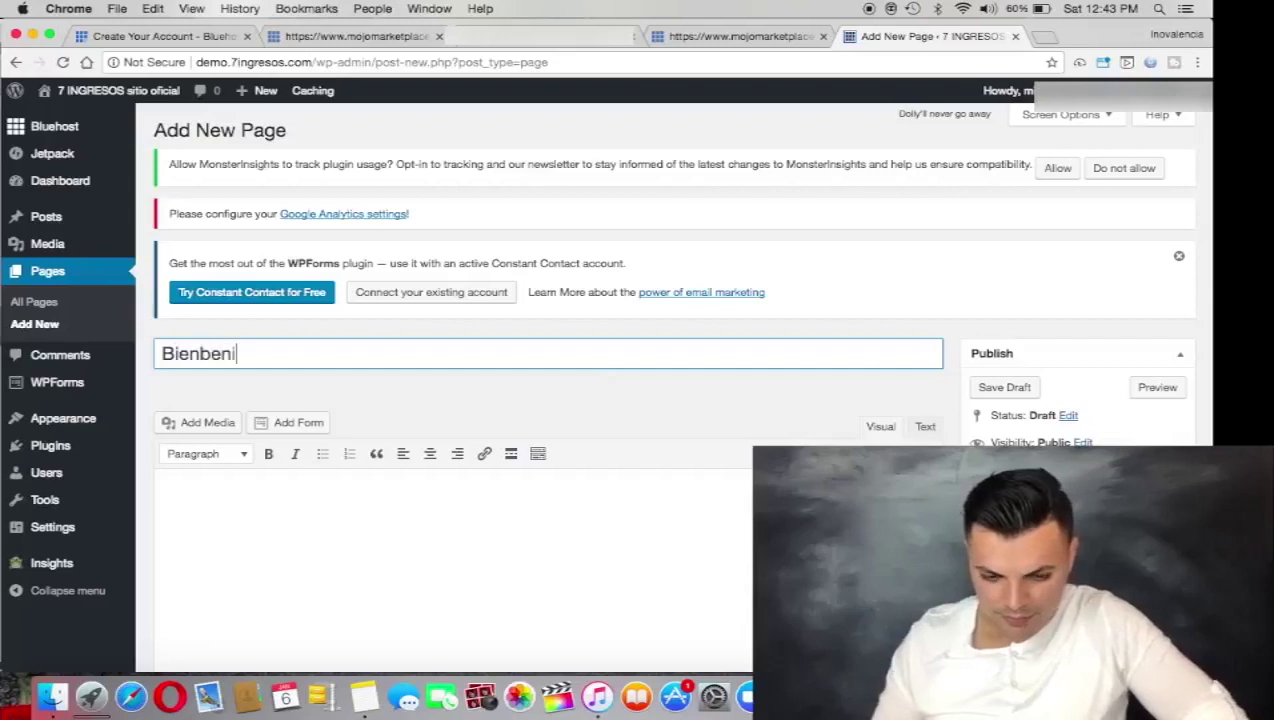
text(do)
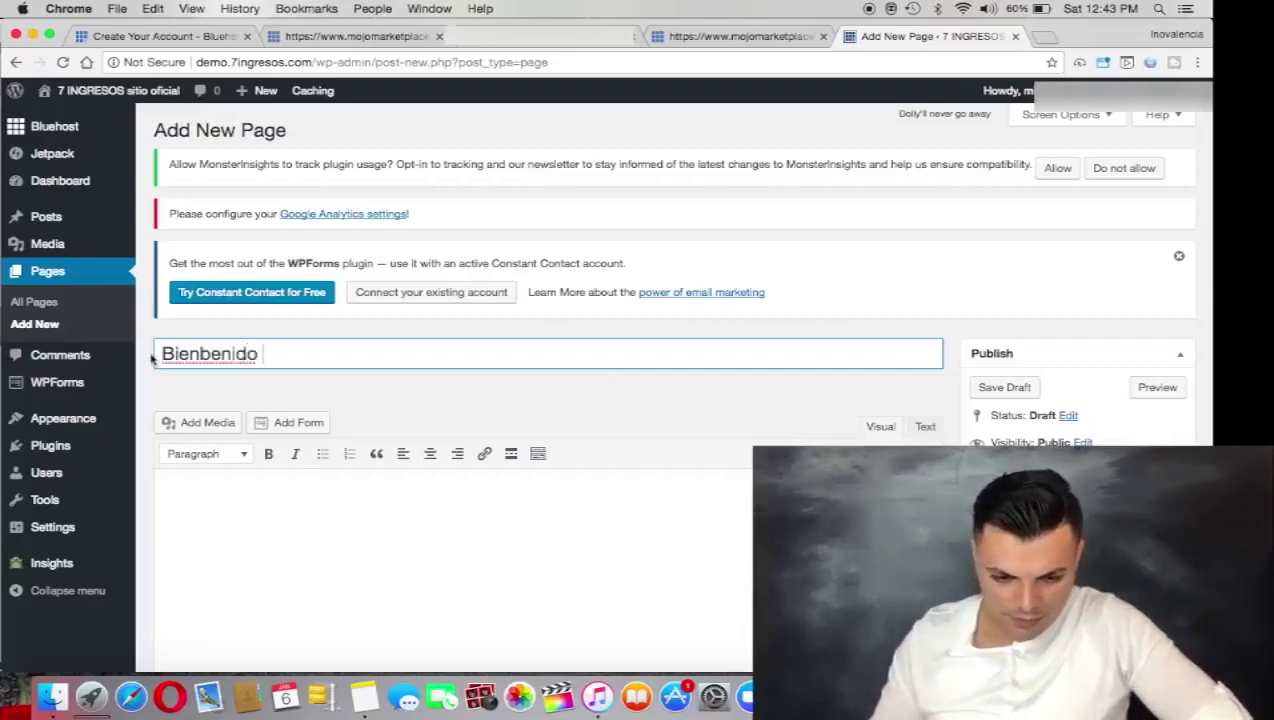
right_click(176, 356)
click(250, 364)
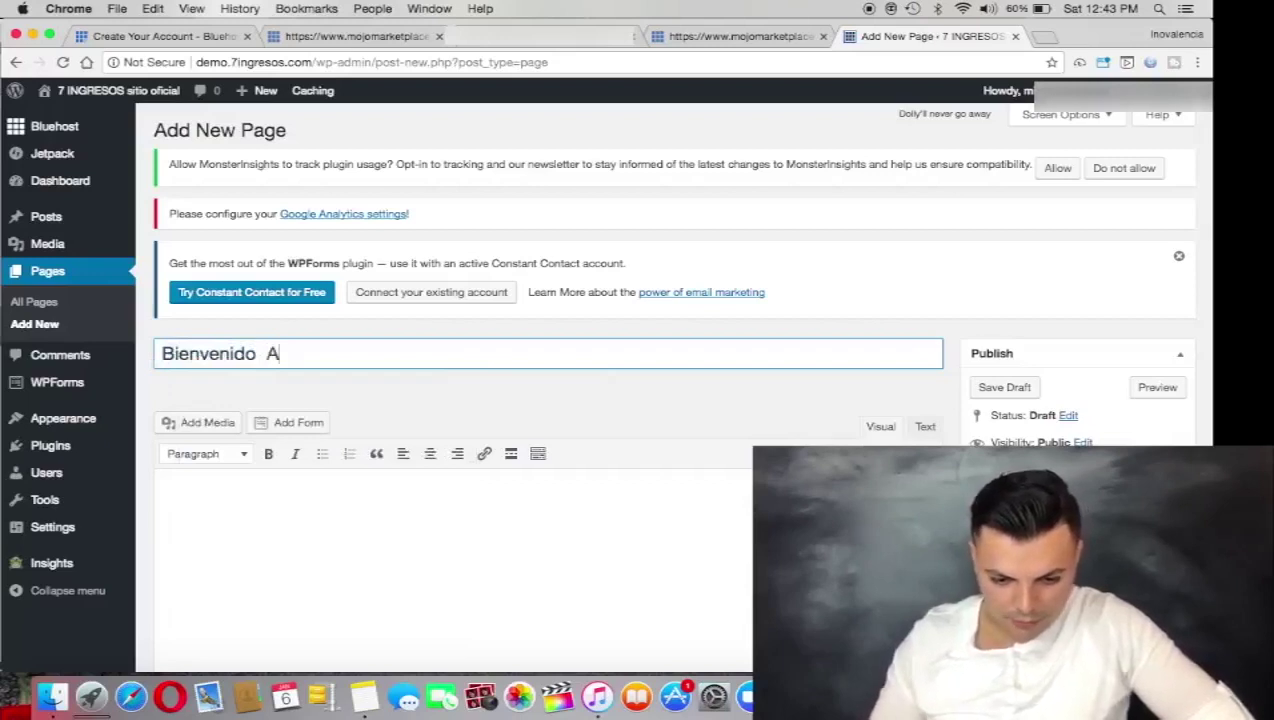
text(A 7 I)
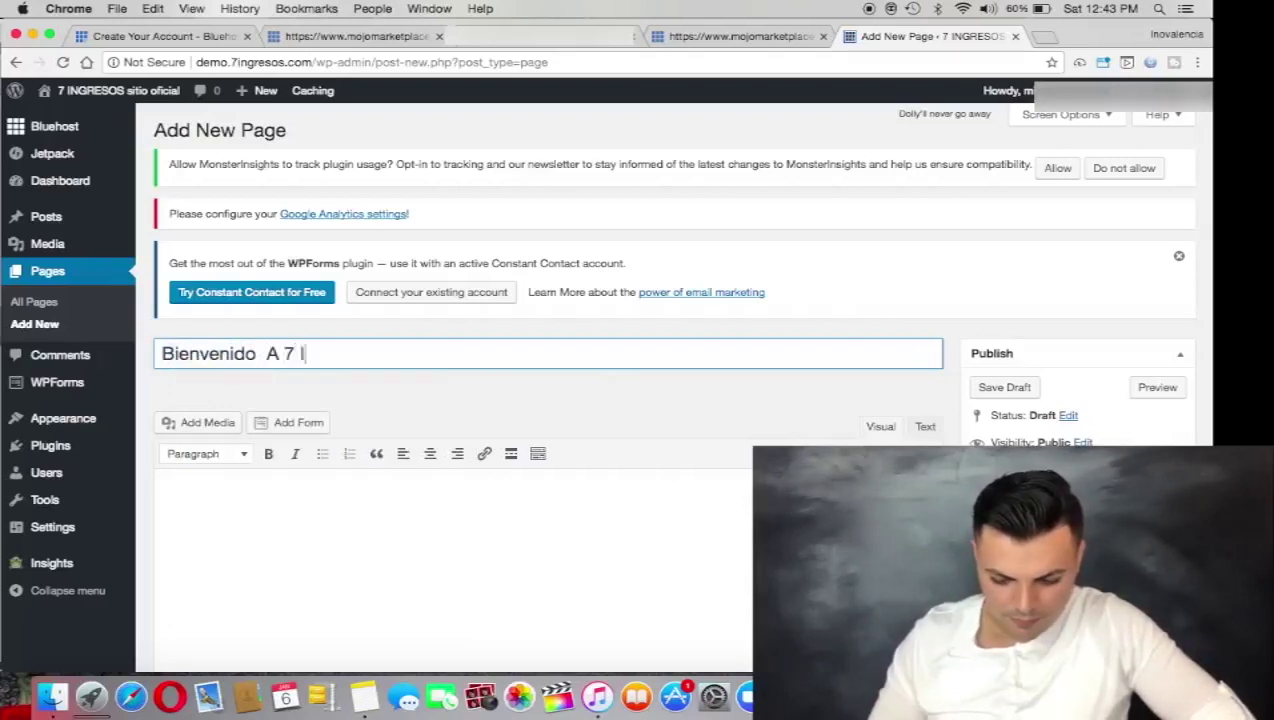
text(ngresos)
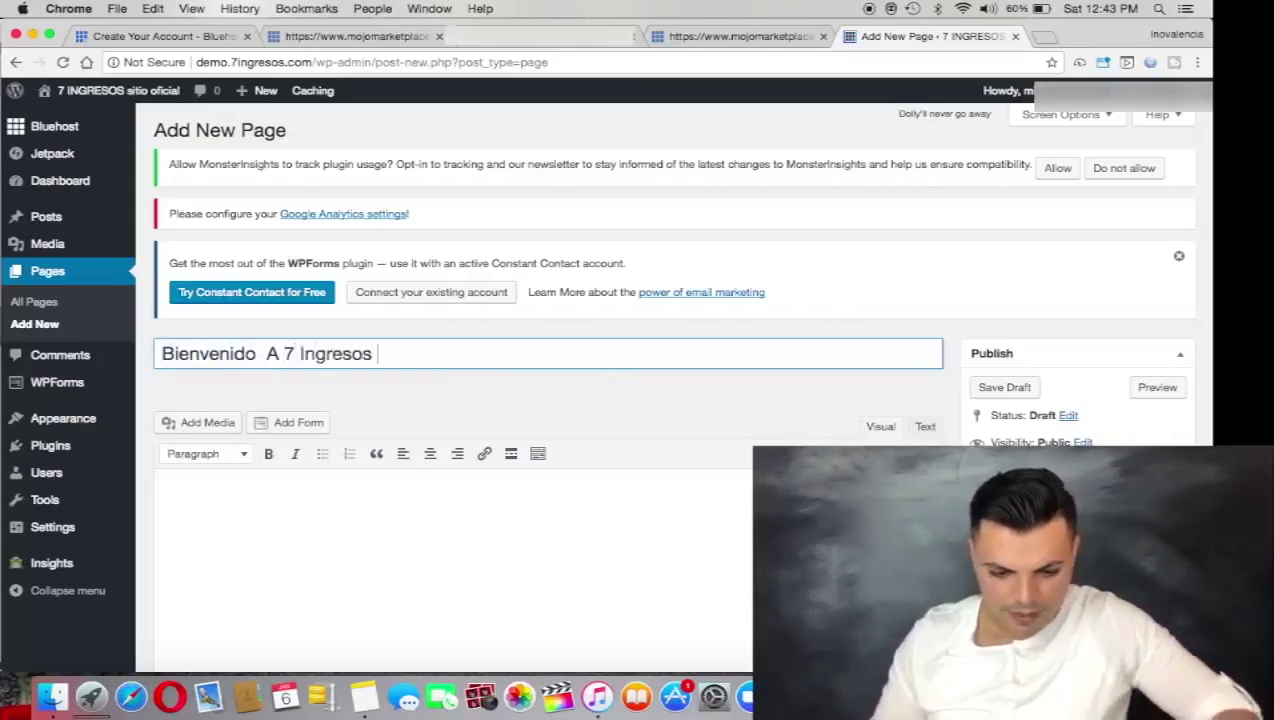
Write "Bienvenido a 7 ingresos sitio oficial" in the page body and split "sitio oficial" off below an empty paragraph.
click(222, 500)
scroll(230, 520, down, 2)
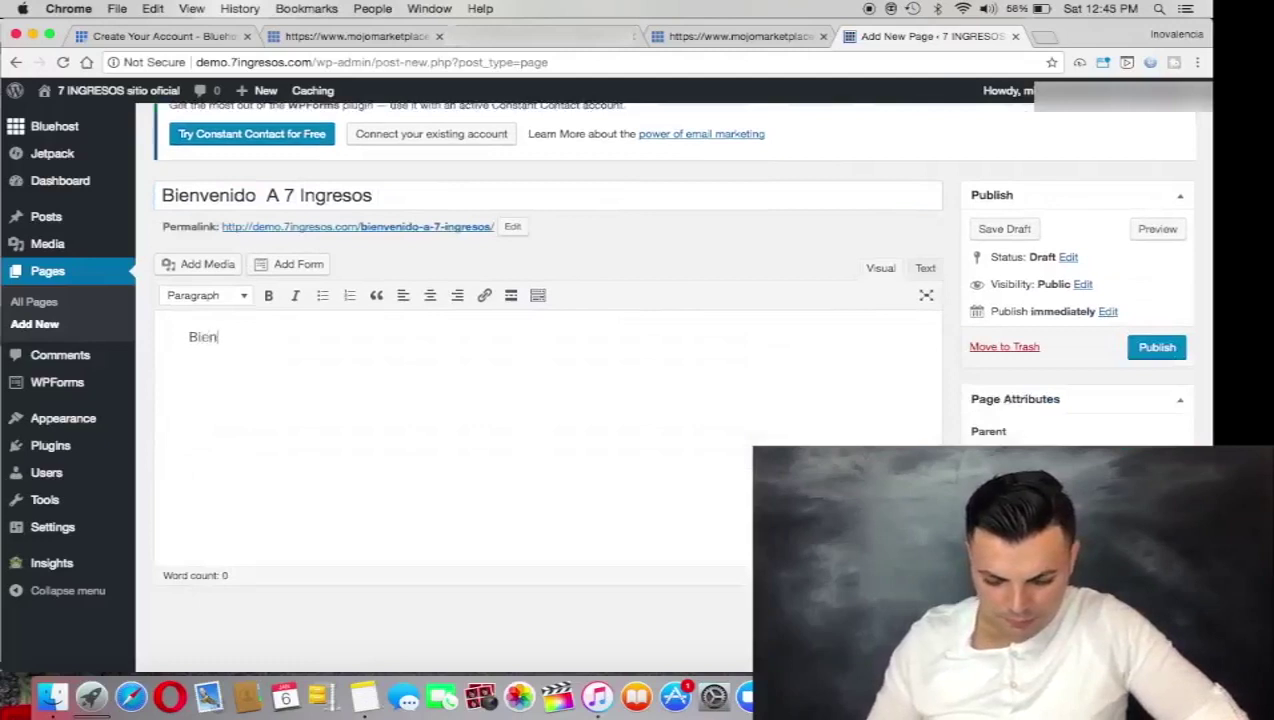
text(ido a 7 ingresos sitio oficial)
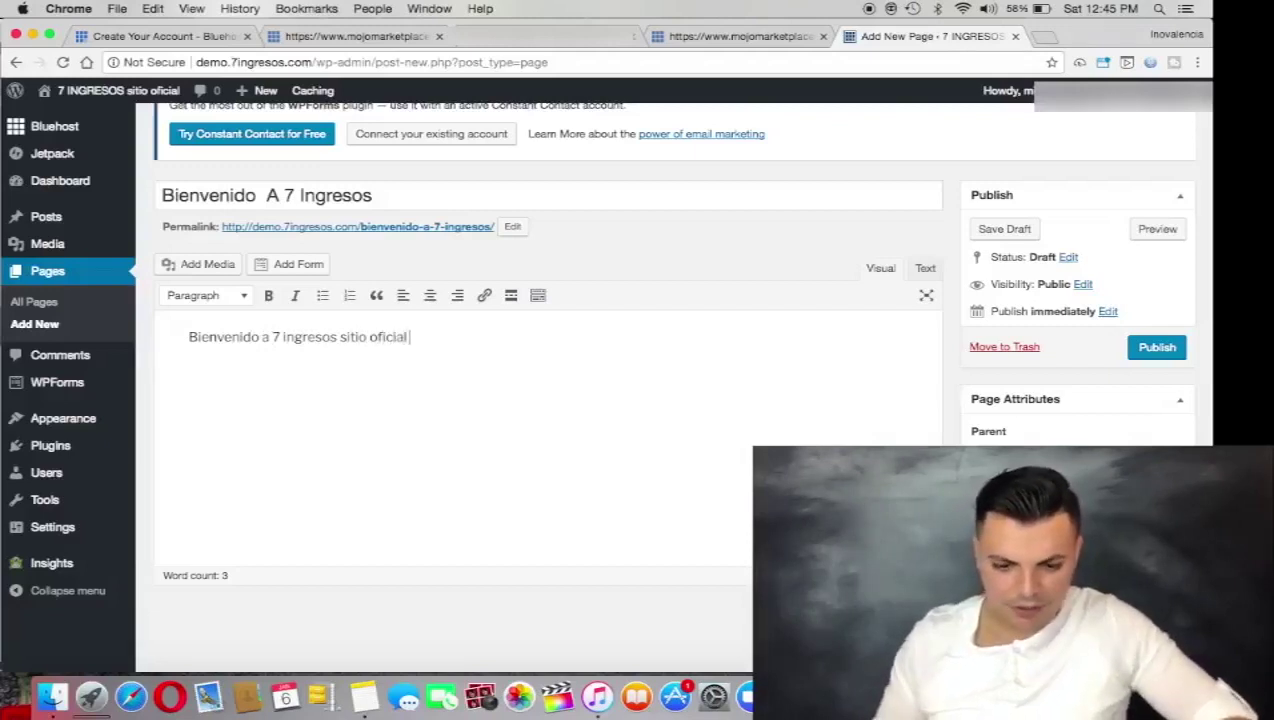
click(183, 336)
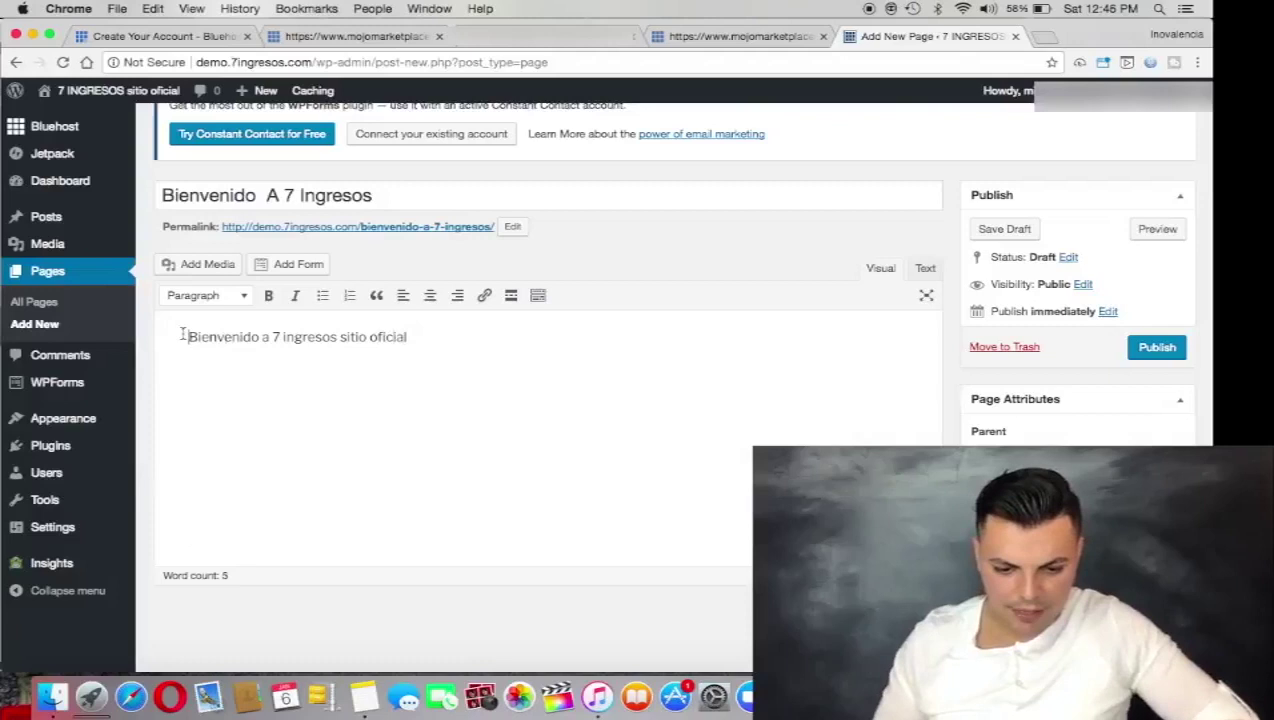
click(339, 338)
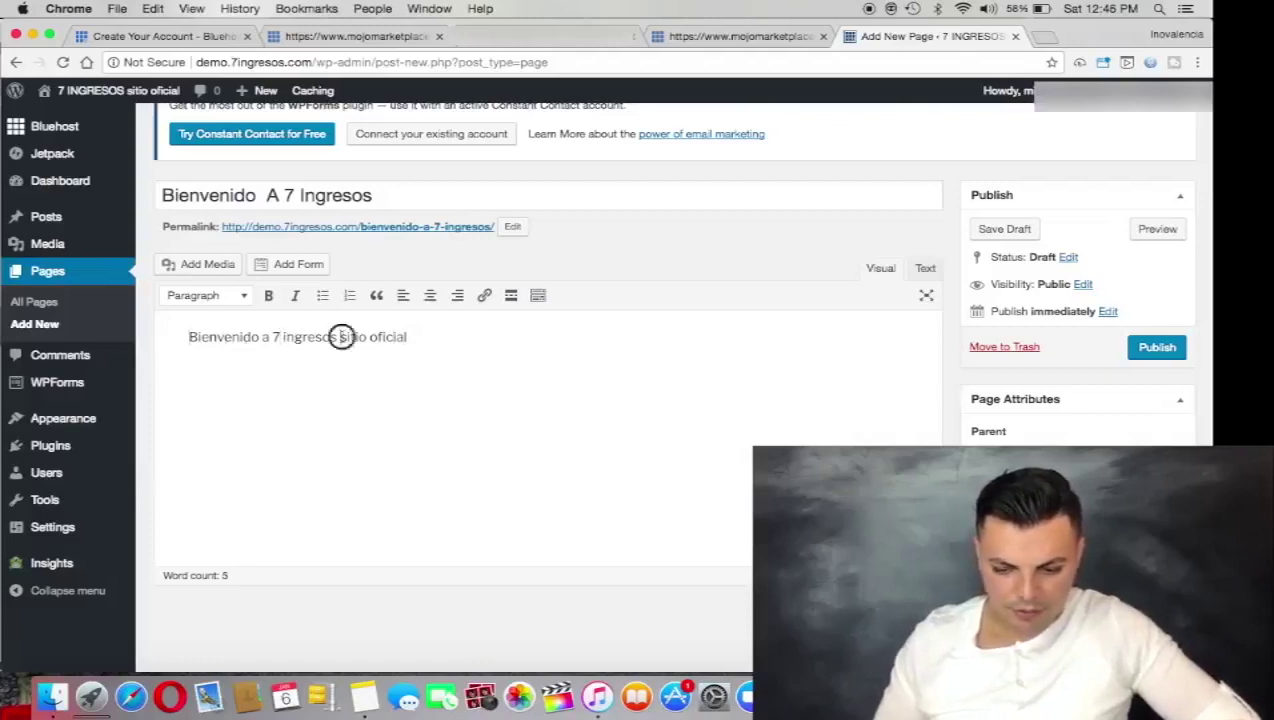
key(Return)
key(Return)
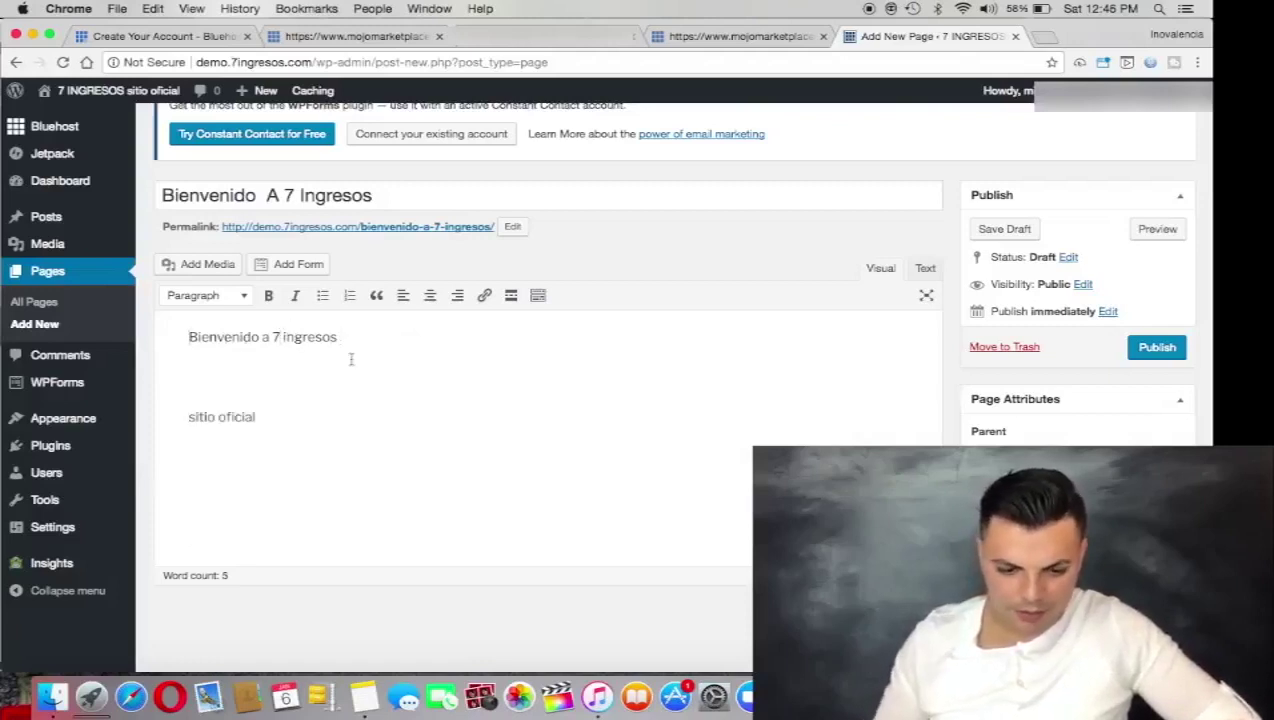
Add the line "Hablamos de emprendimiento" below "sitio oficial" in the page body, leaving an empty paragraph between them.
click(217, 459)
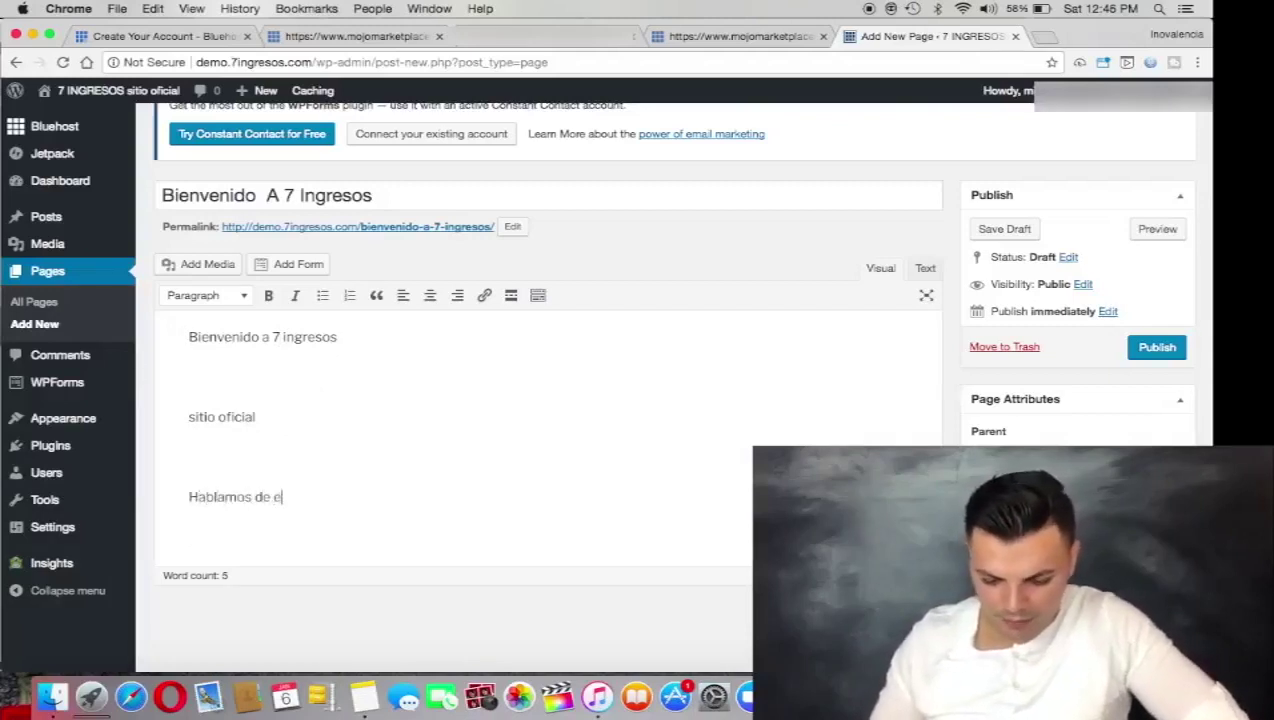
text(ndim)
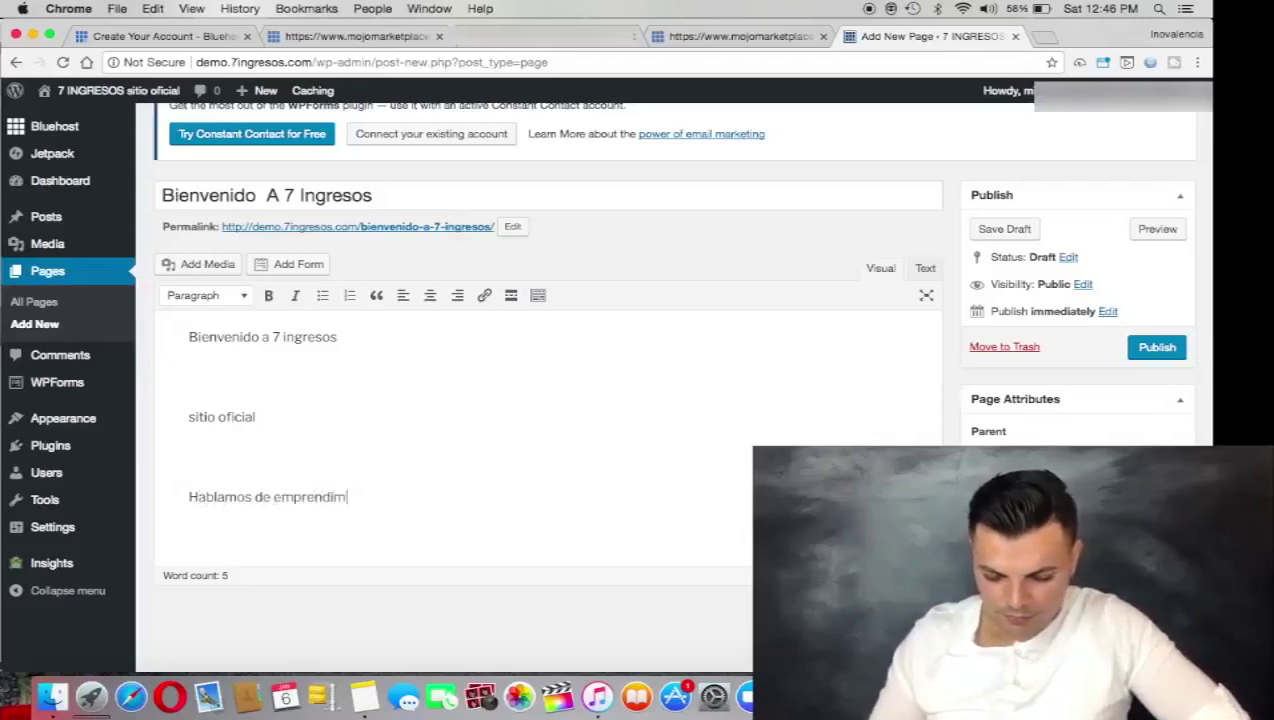
text(iento)
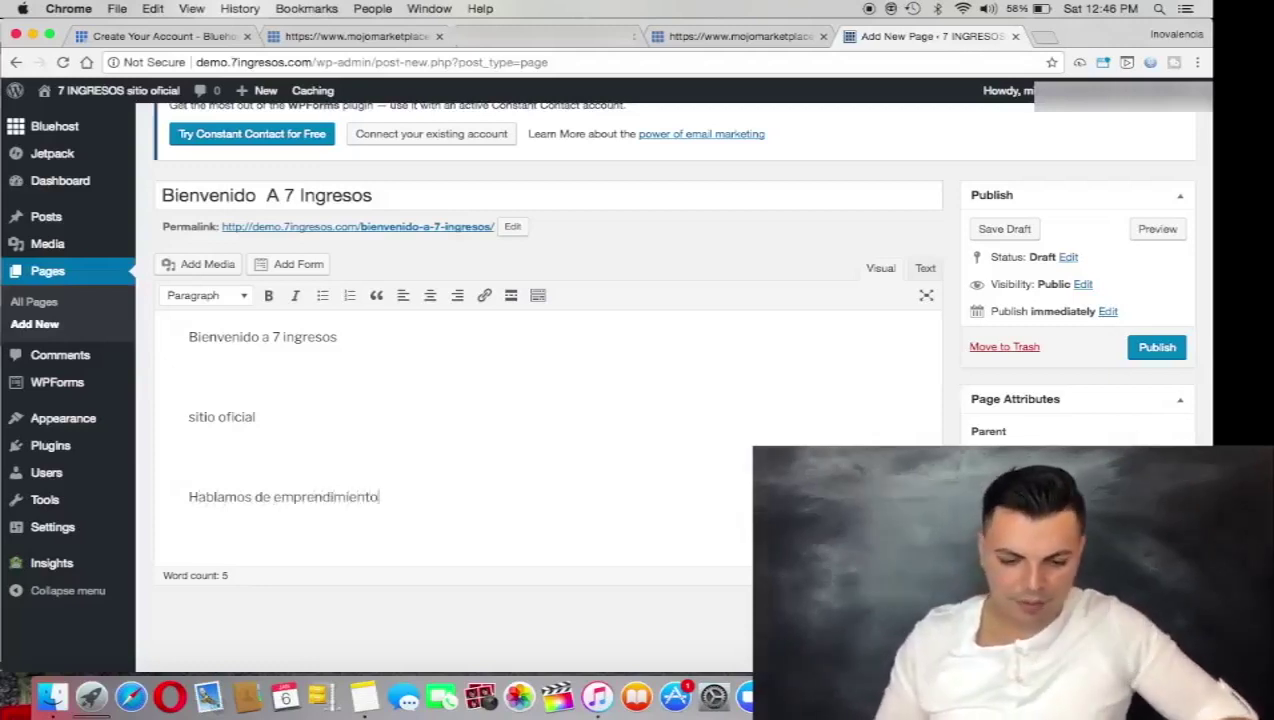
Upload bluehost.jpeg from the Desktop and insert it into the page between the welcome line and "sitio oficial".
click(188, 264)
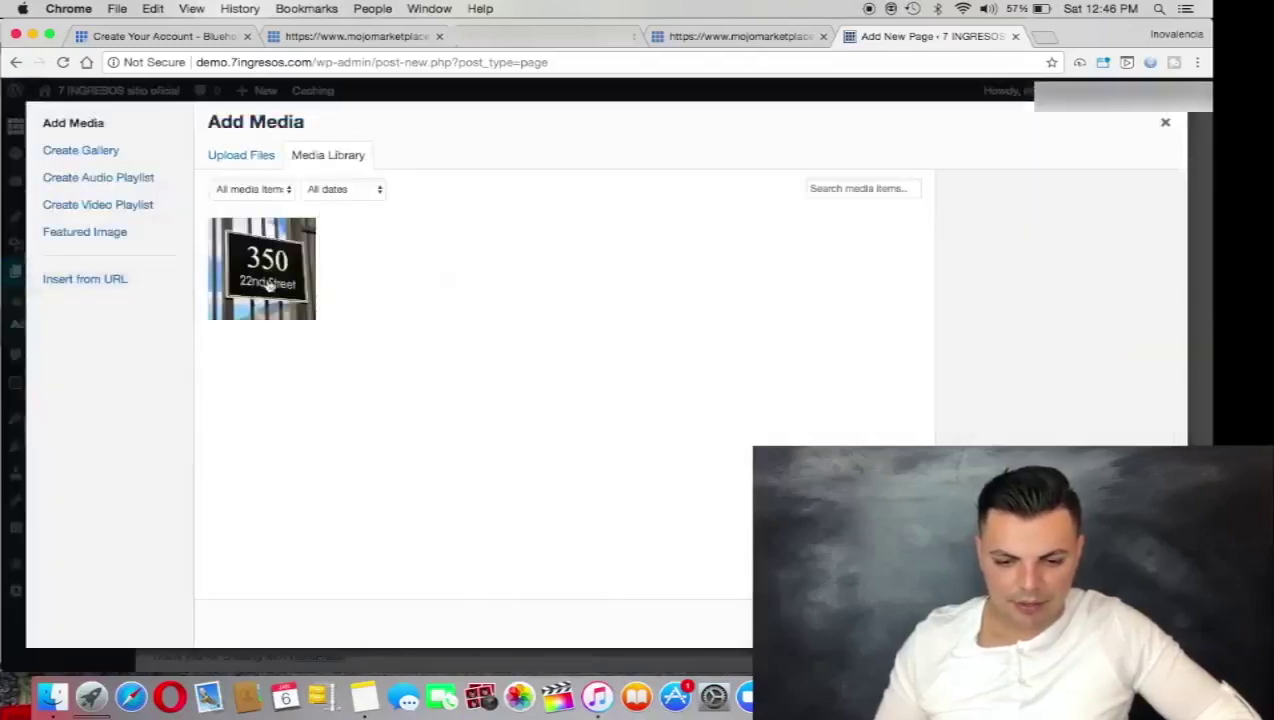
click(265, 160)
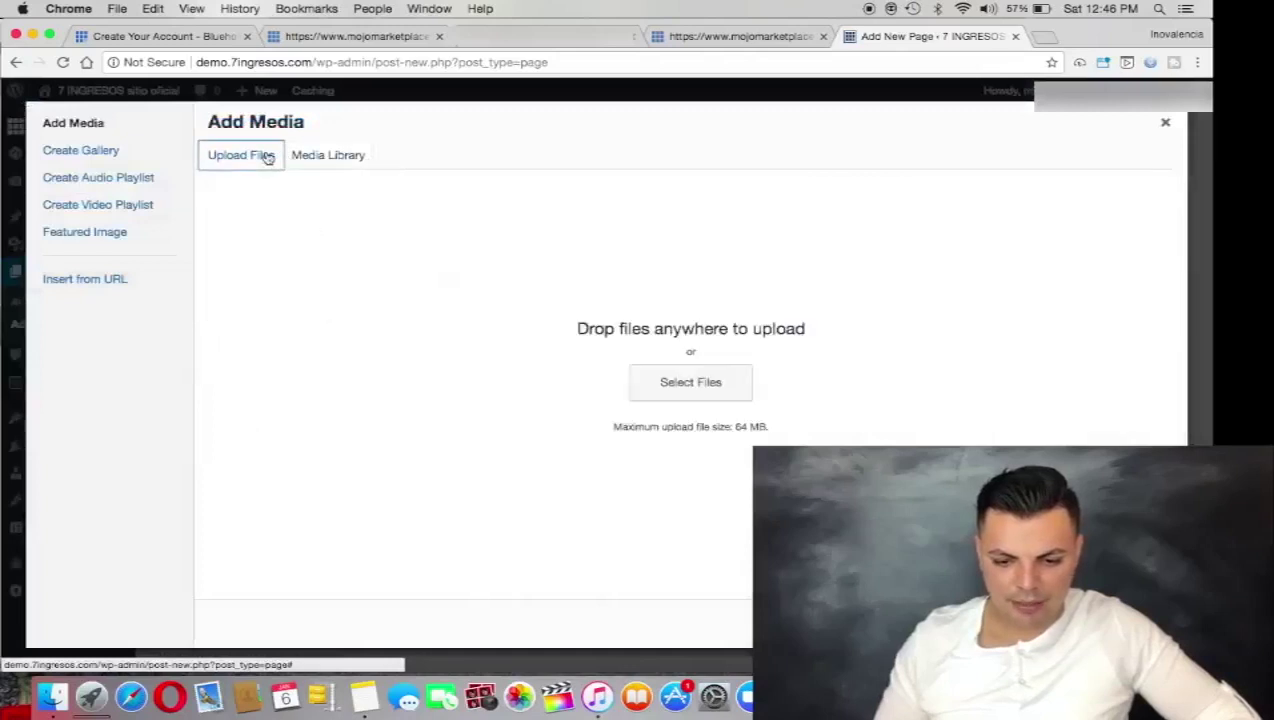
click(650, 383)
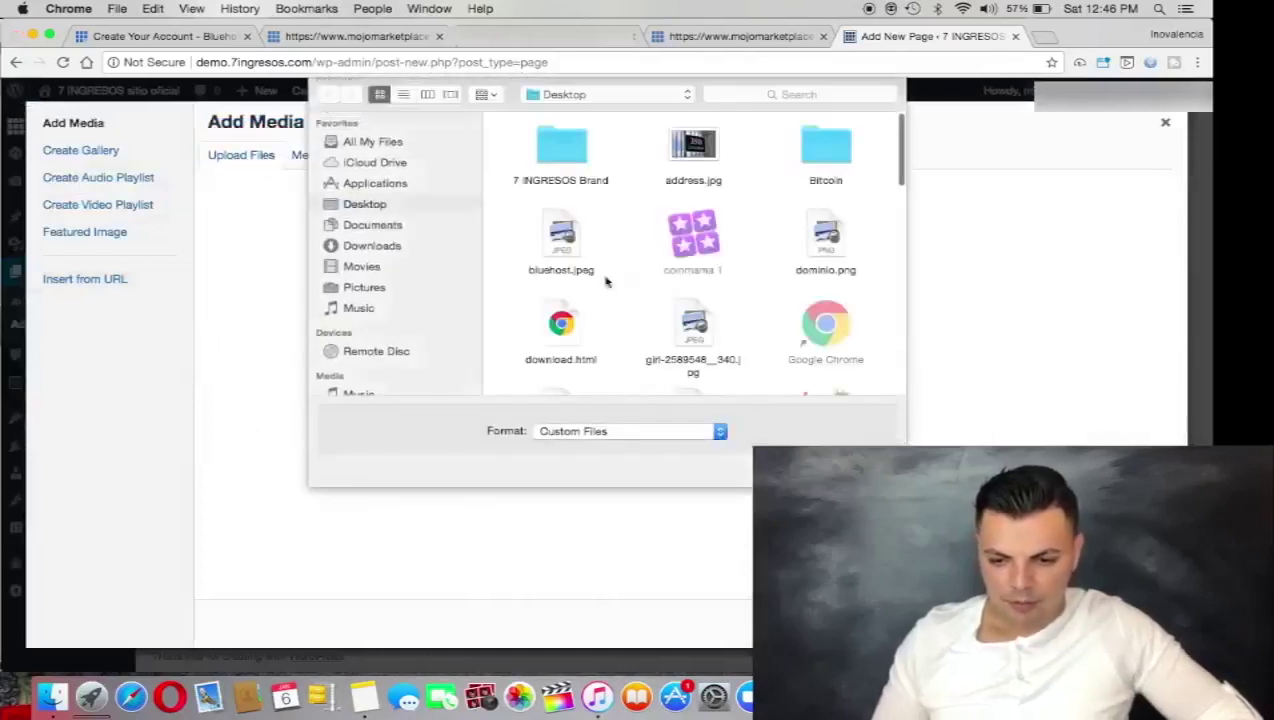
click(692, 145)
click(541, 229)
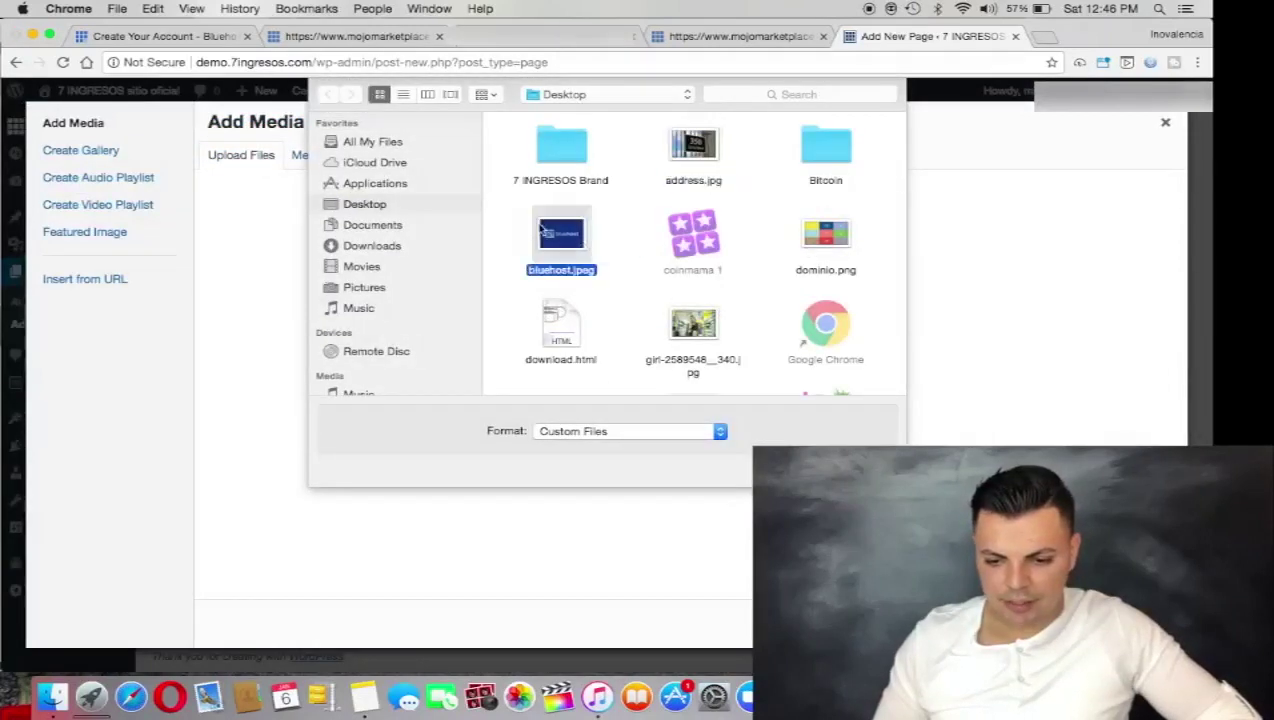
click(867, 476)
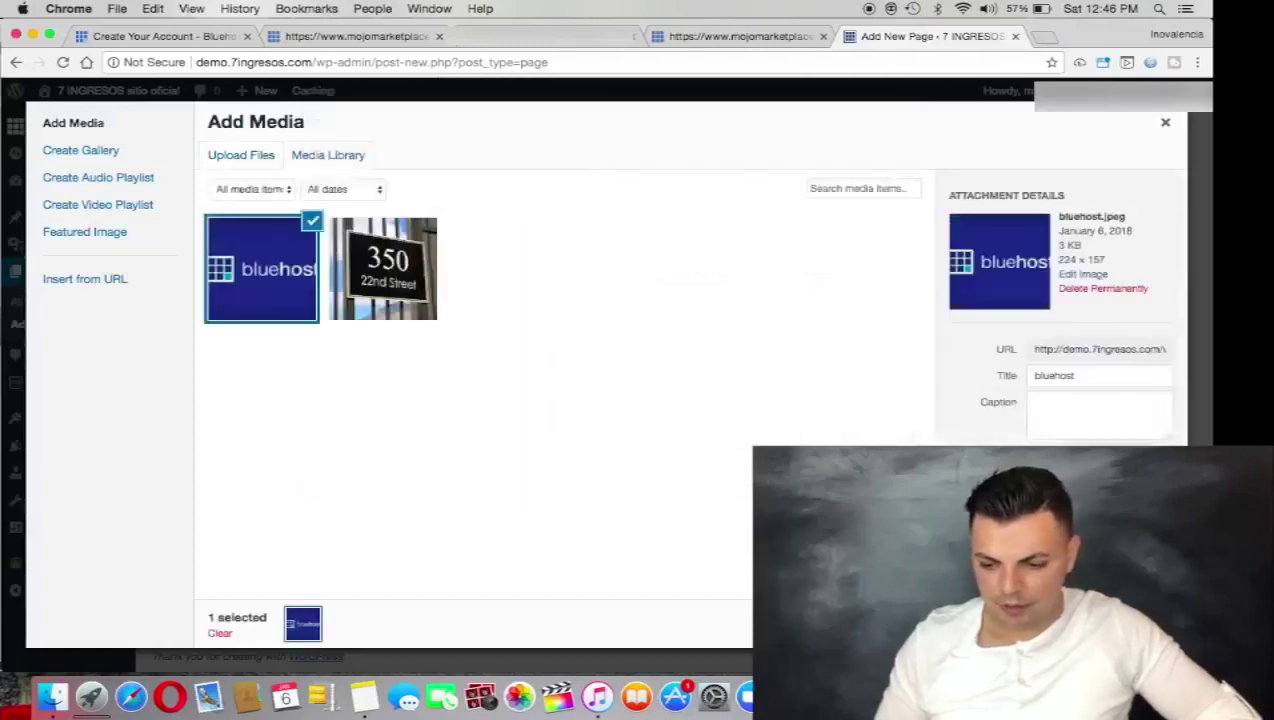
click(1130, 620)
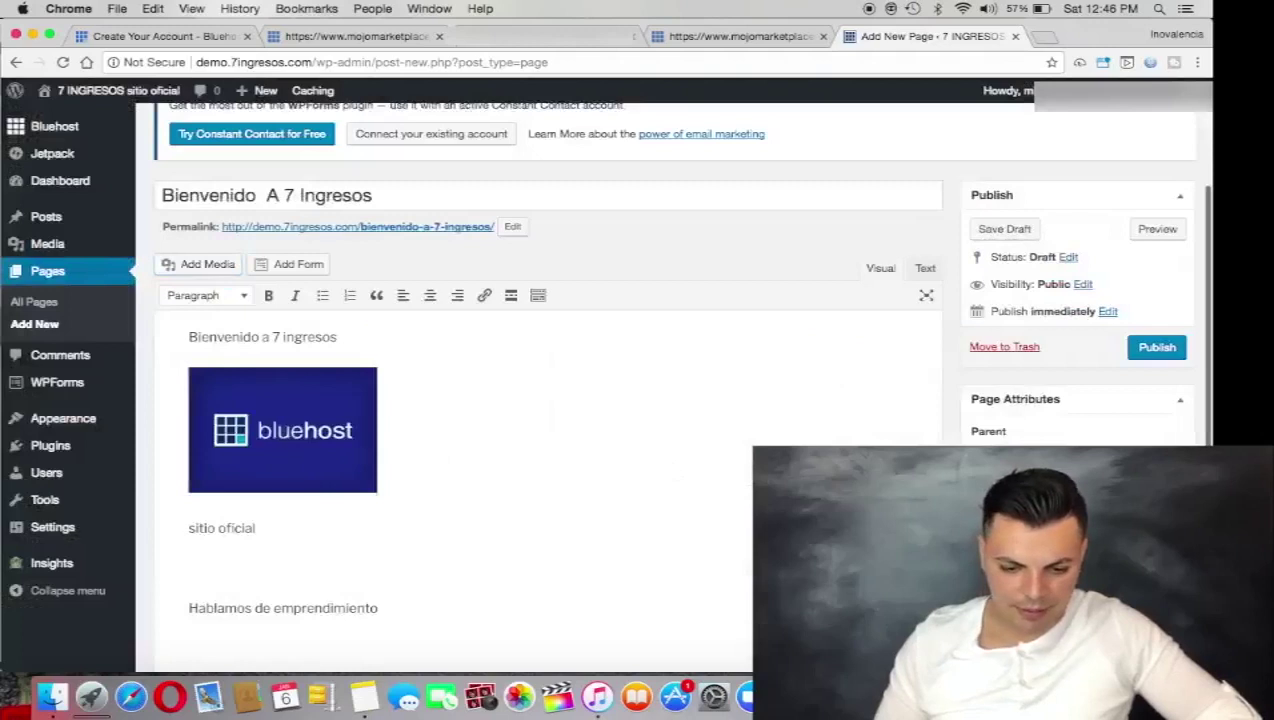
Make the "Bienvenido a 7 ingresos" line above the image bold.
drag(188, 529, 214, 530)
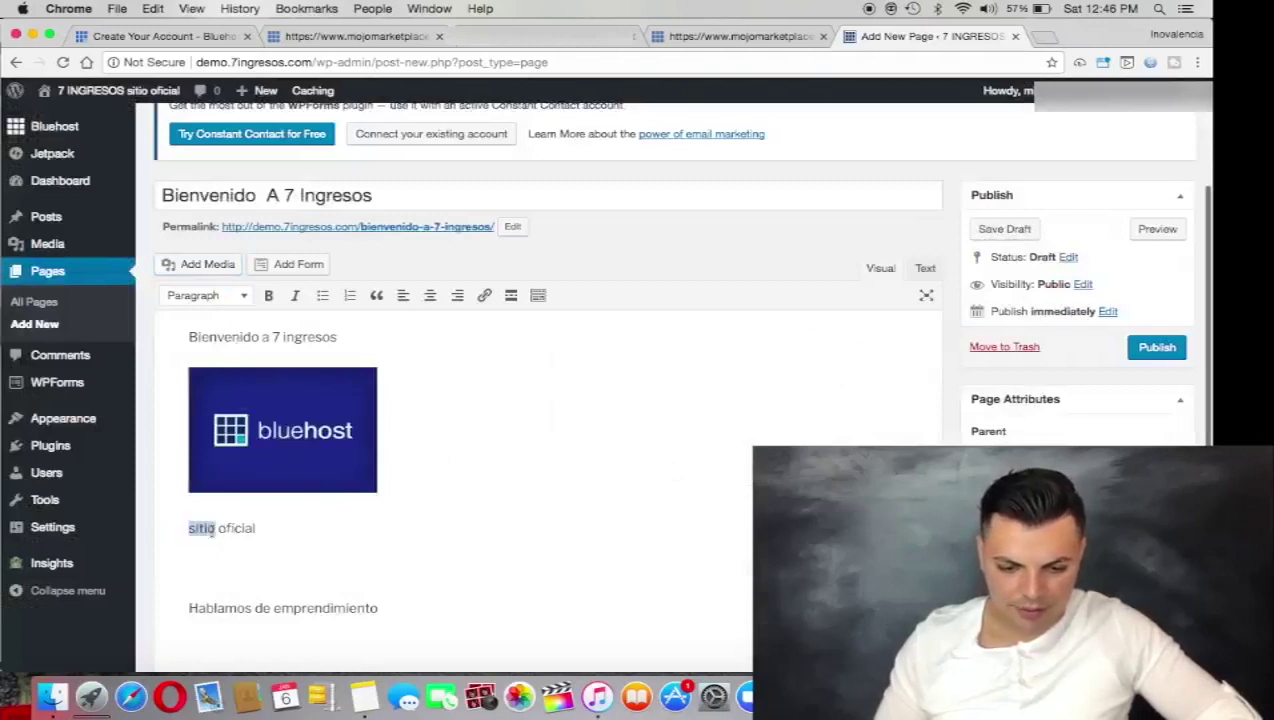
click(186, 336)
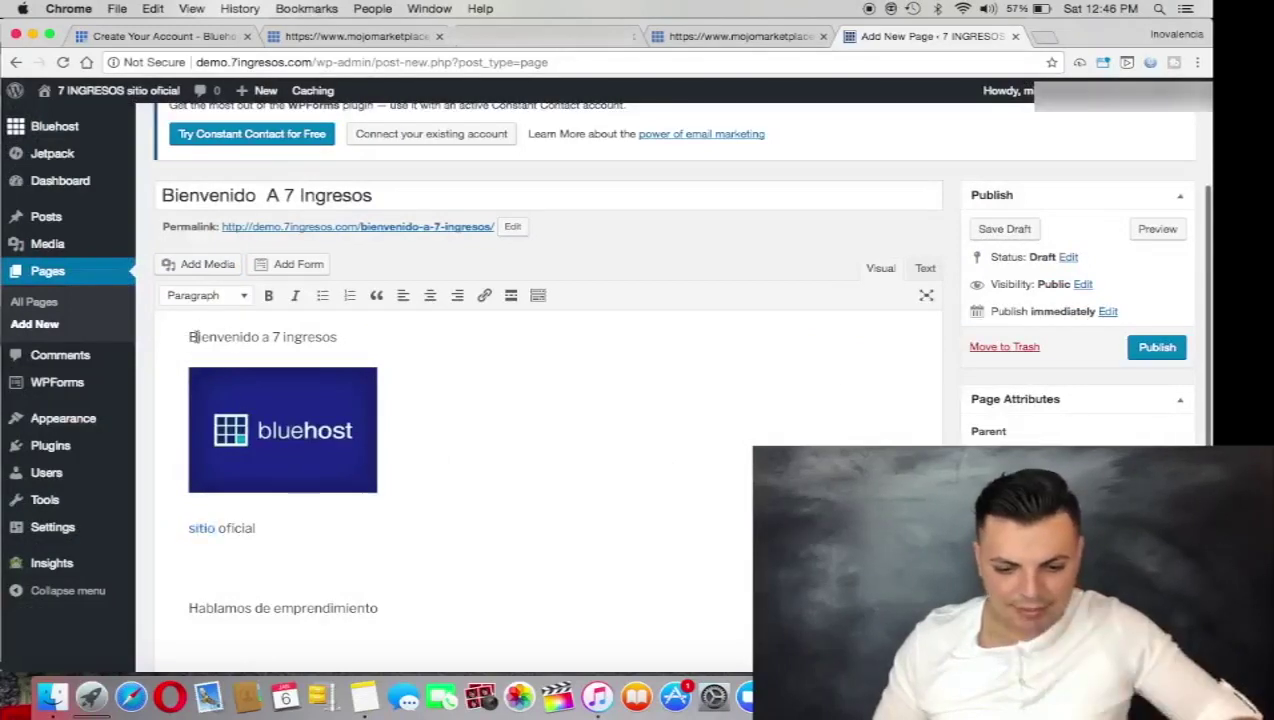
click(185, 336)
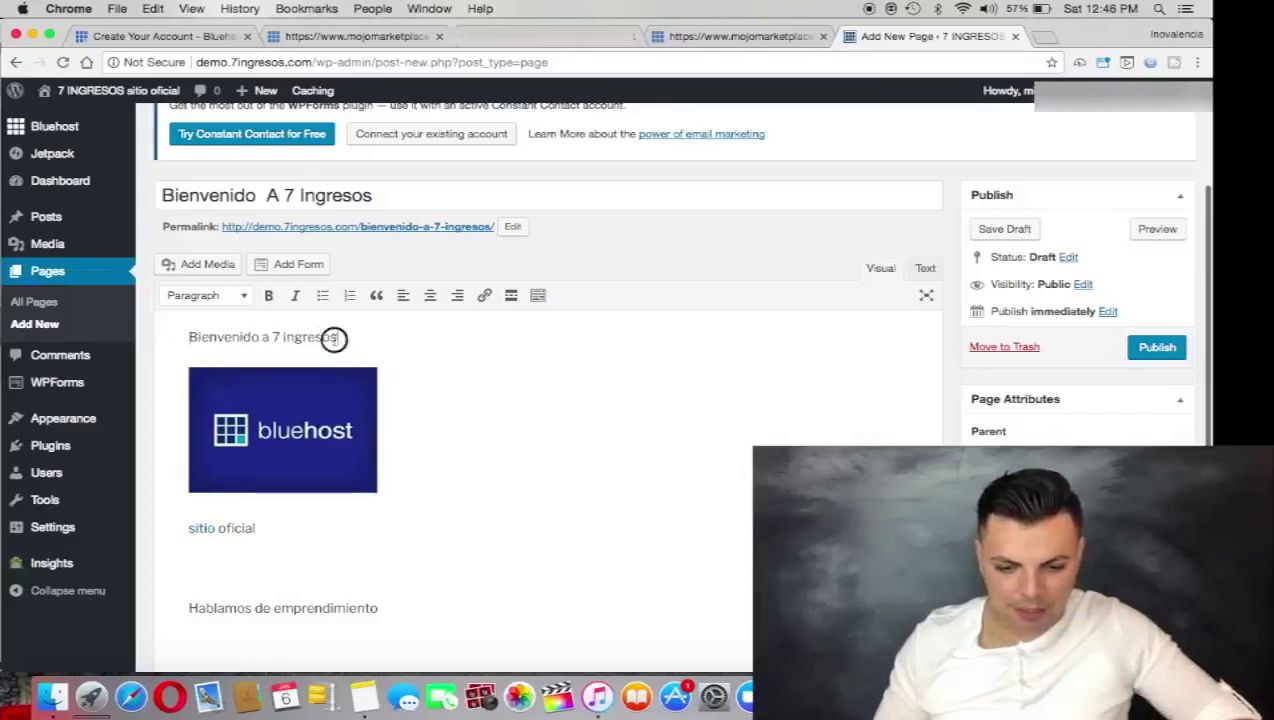
drag(335, 337, 189, 337)
click(268, 295)
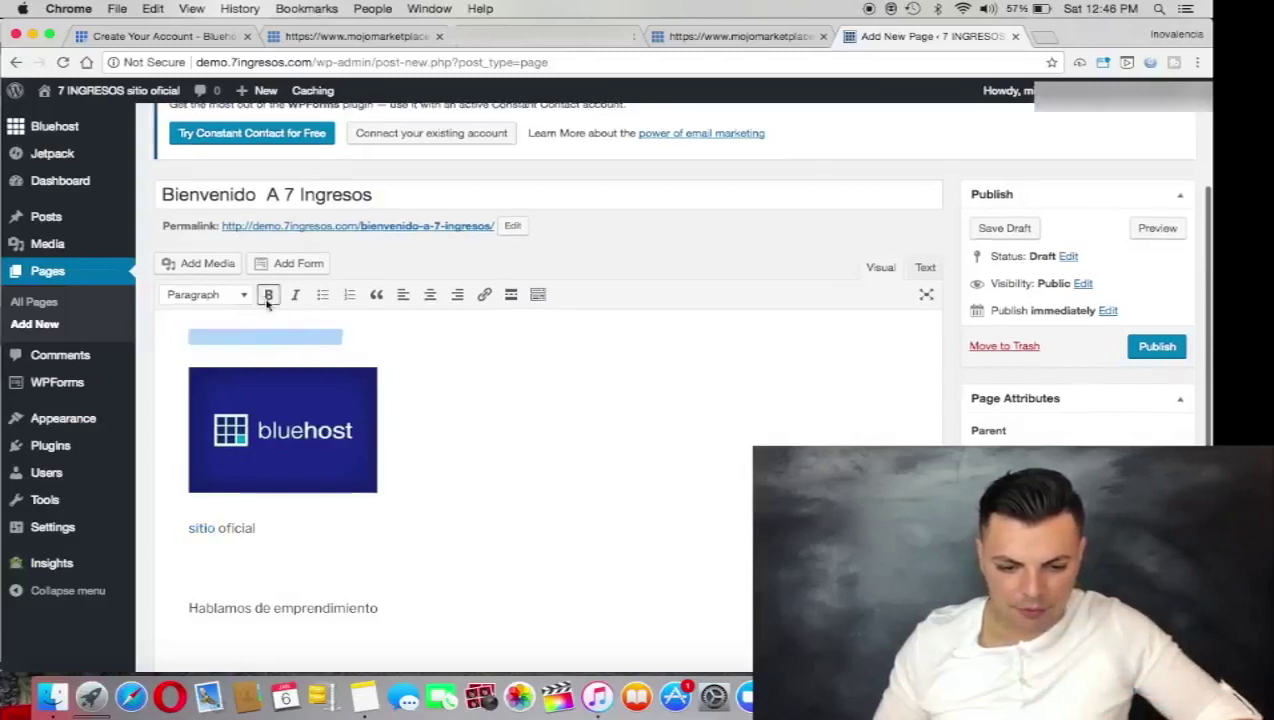
Italicize the "Hablamos de emprendimiento" line at the end of the page body.
click(190, 604)
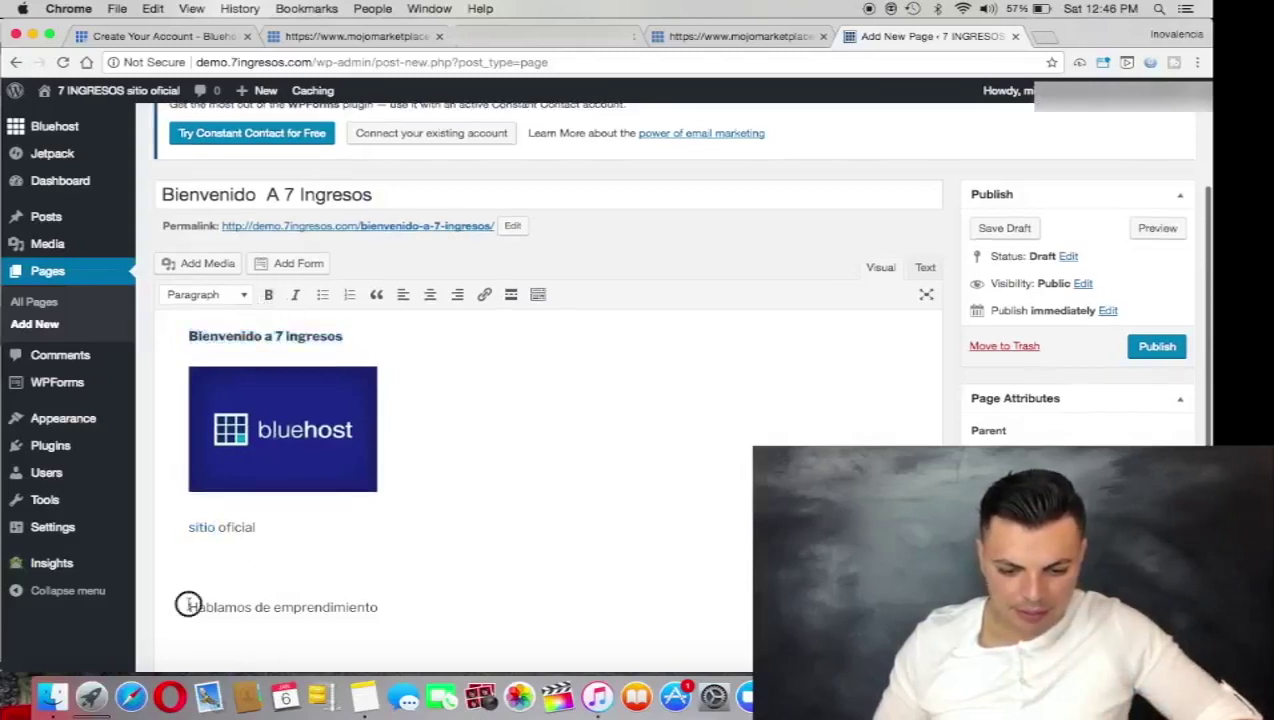
drag(189, 605, 419, 607)
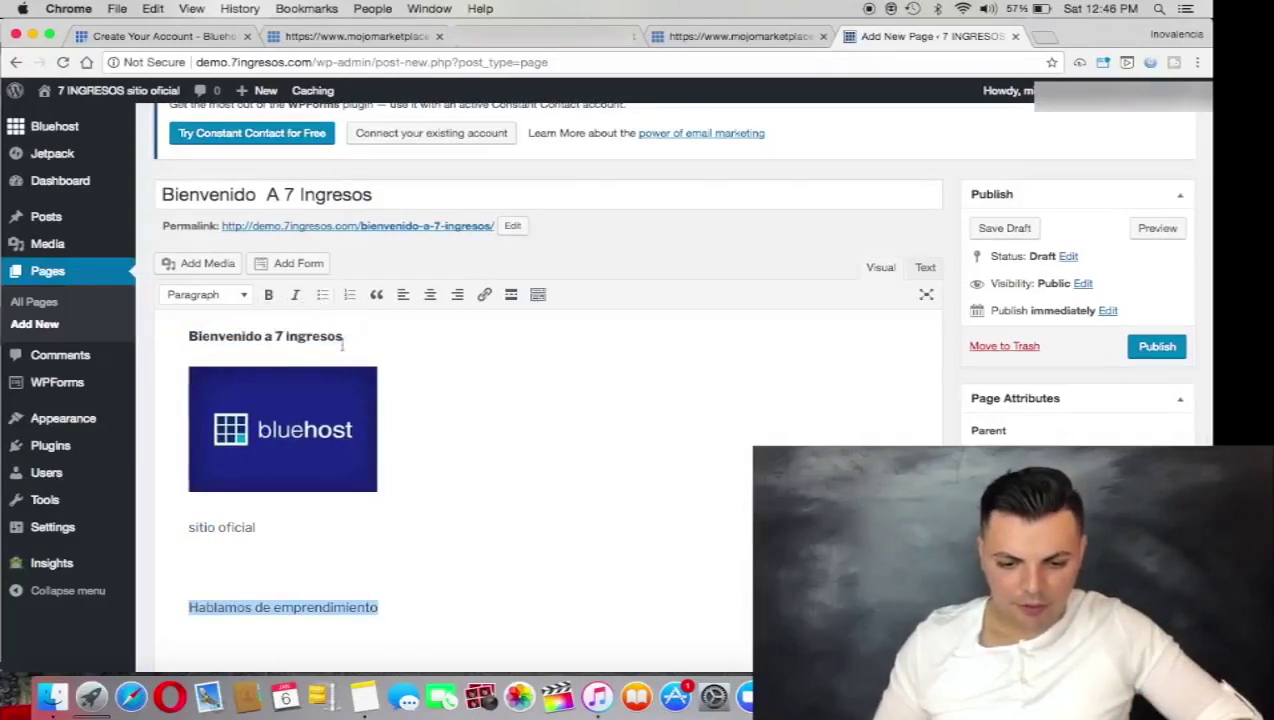
click(295, 294)
click(460, 421)
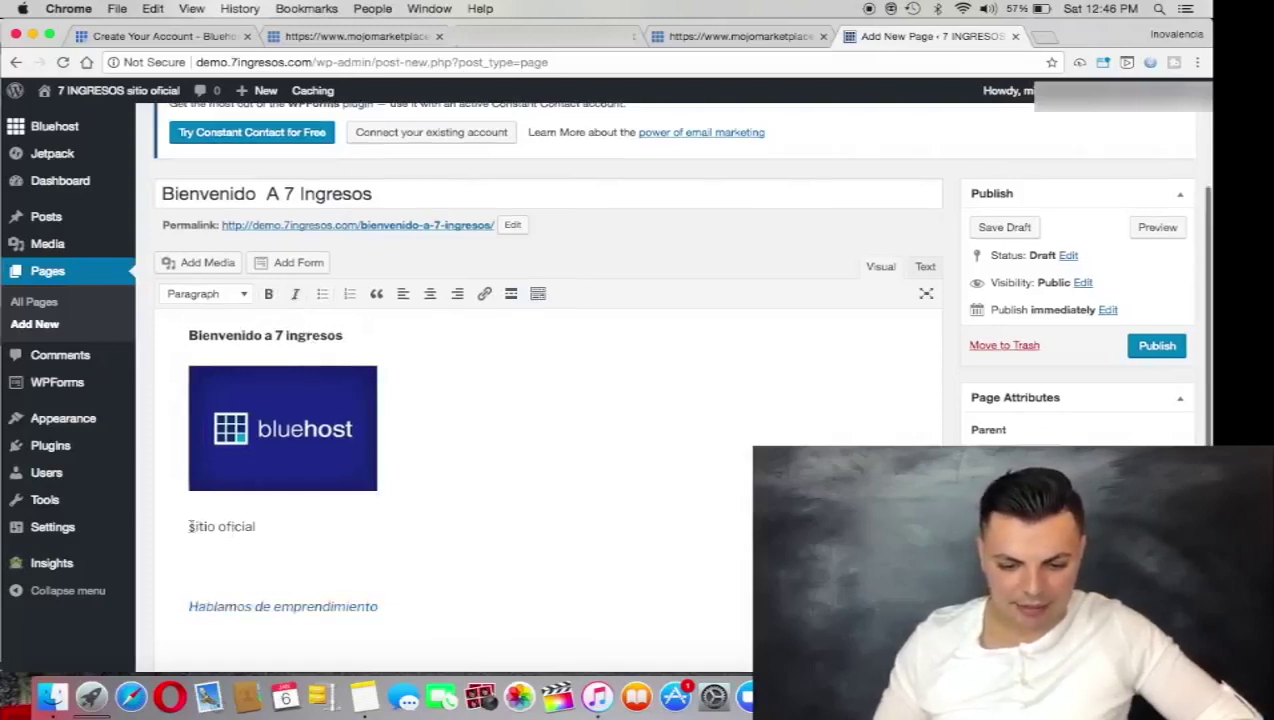
Start a link on the "sitio oficial" text and copy the YouTube home page address from a new browser tab.
drag(190, 526, 262, 524)
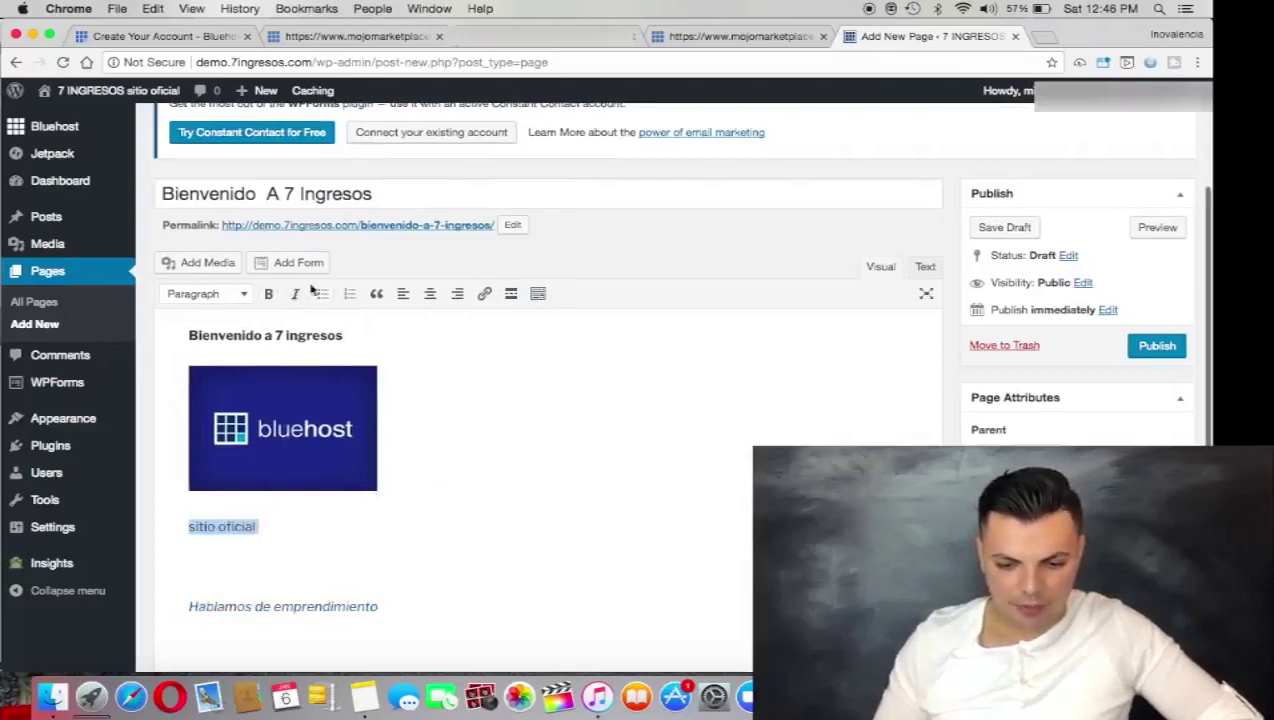
click(484, 293)
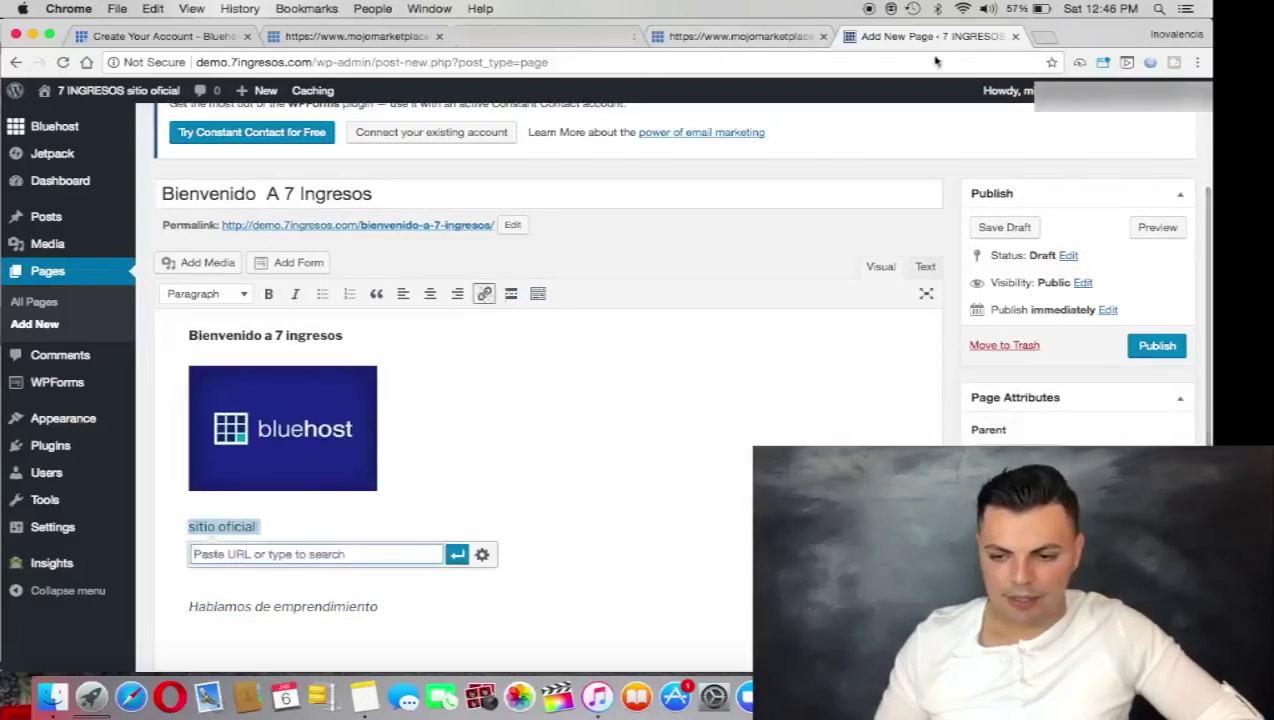
click(1043, 37)
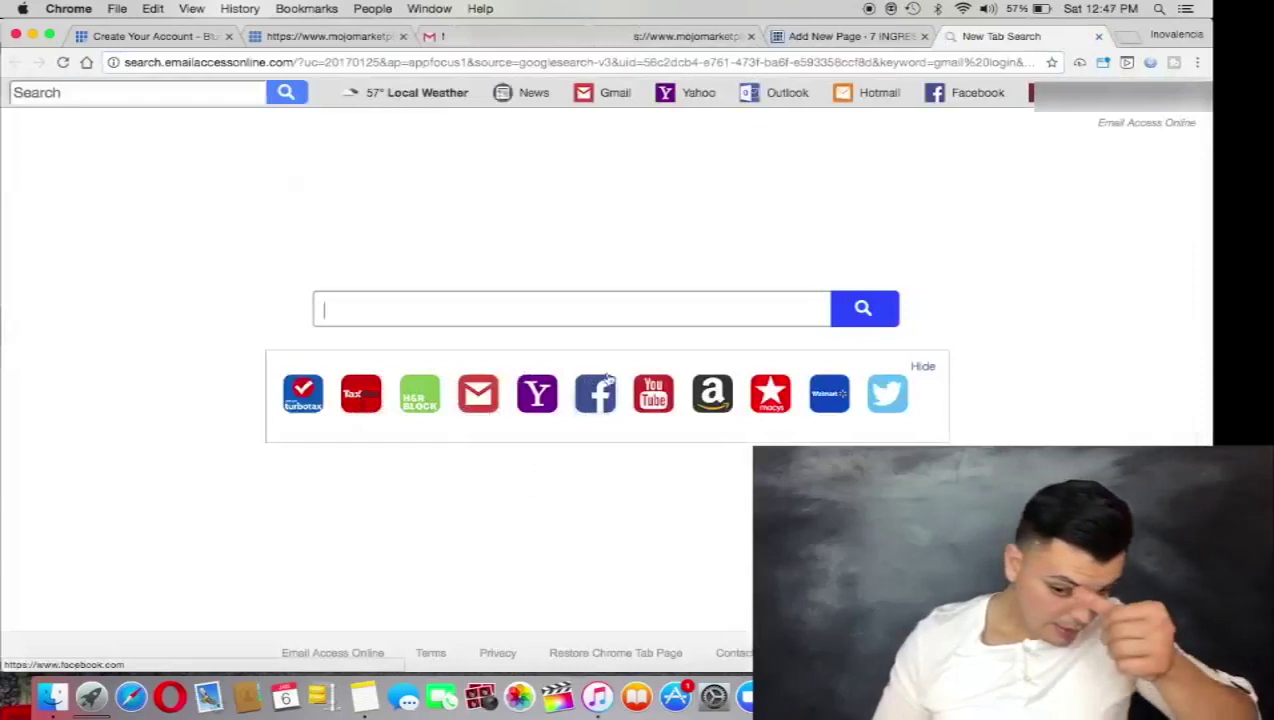
click(651, 395)
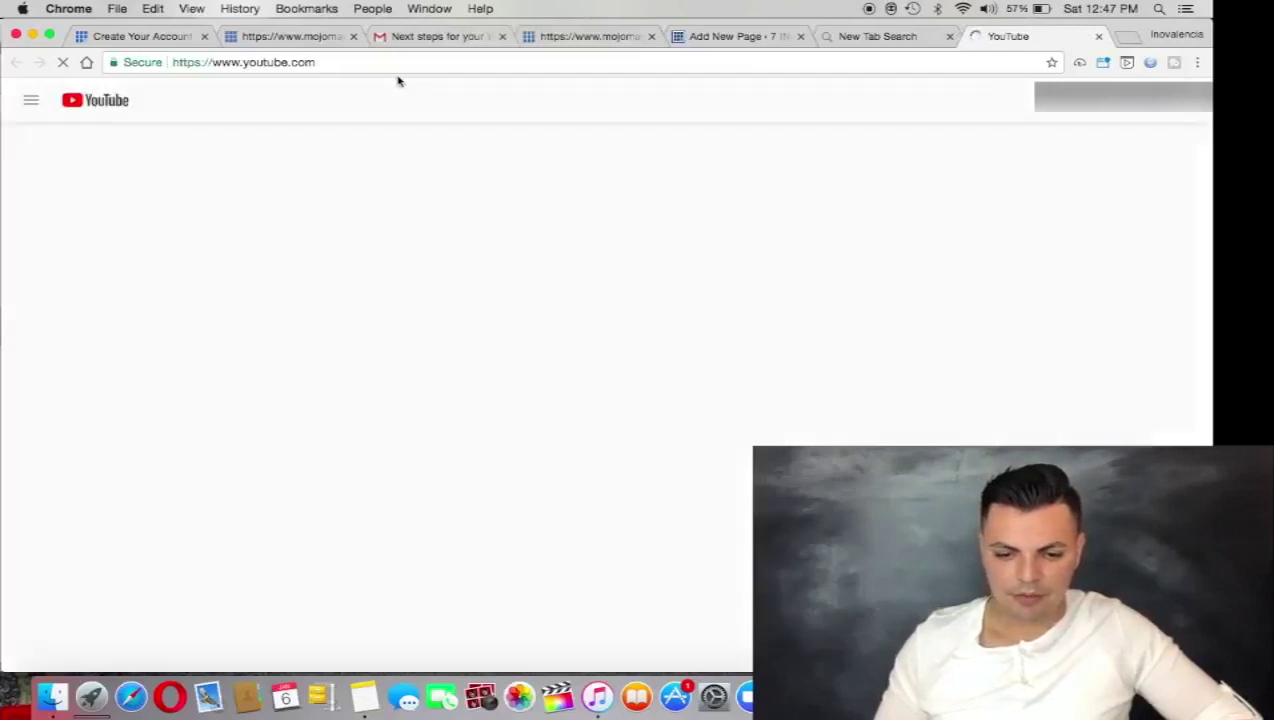
click(332, 62)
key(super+c)
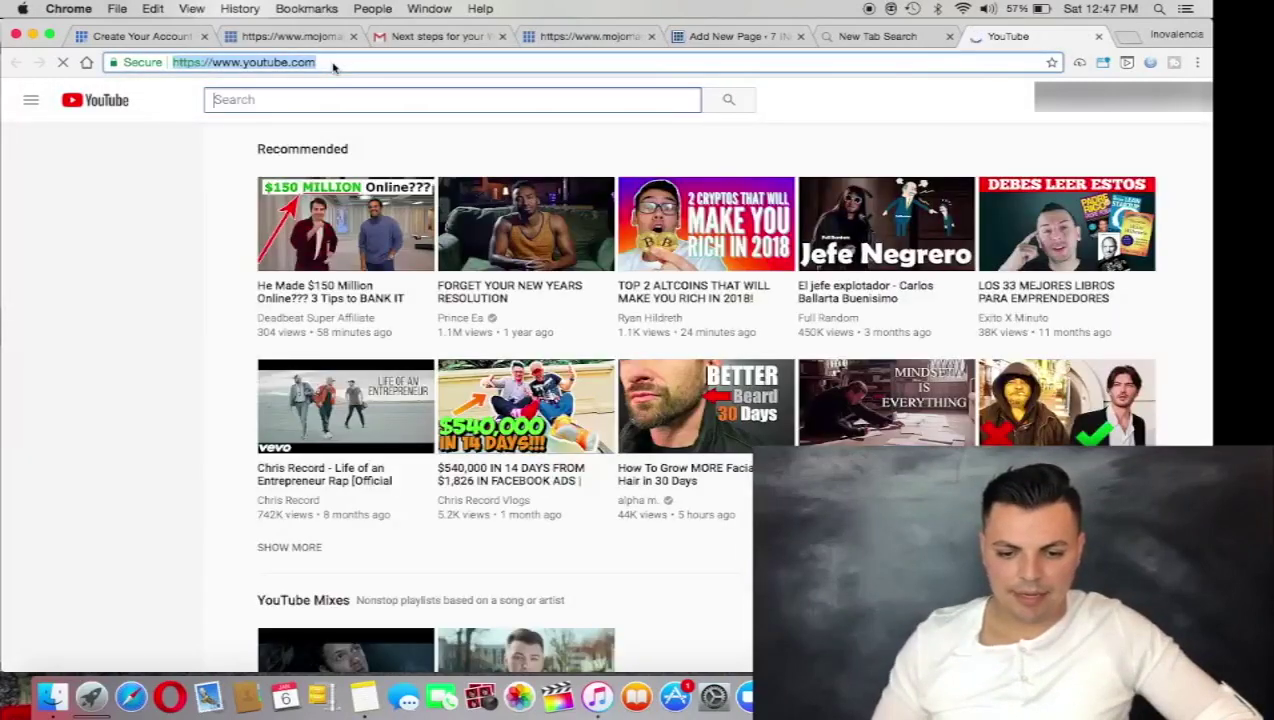
right_click(333, 65)
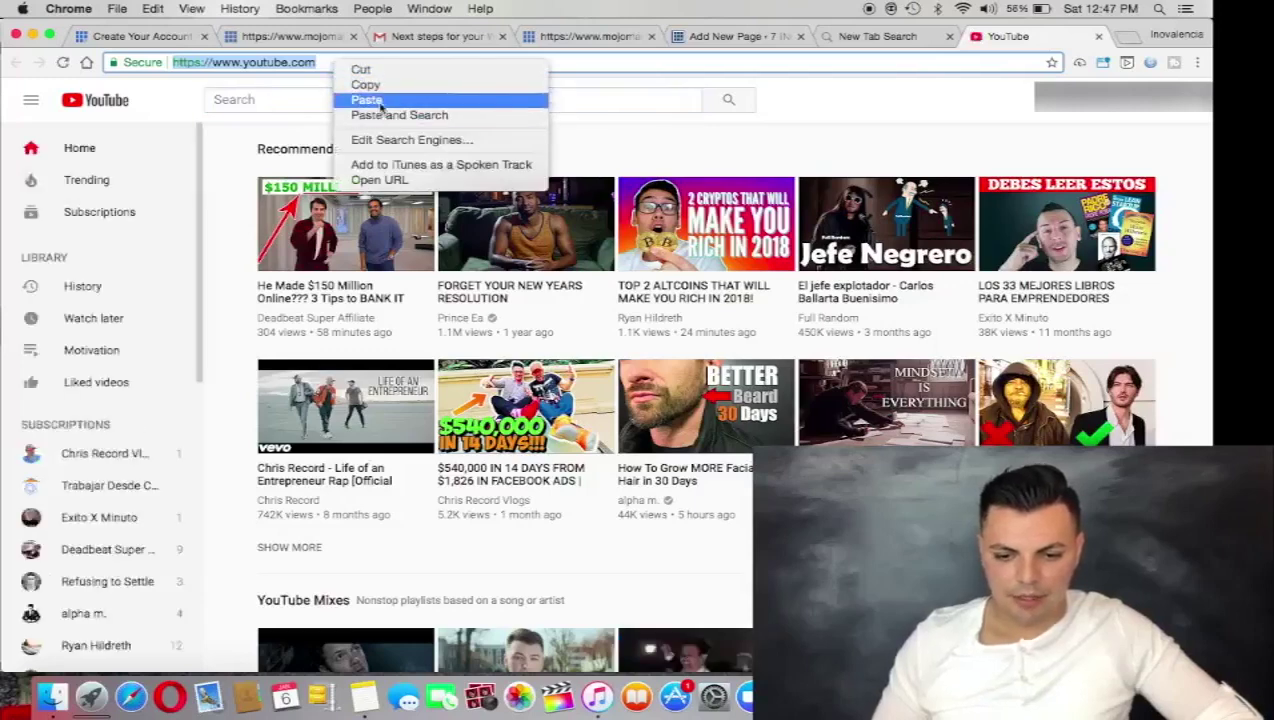
click(365, 84)
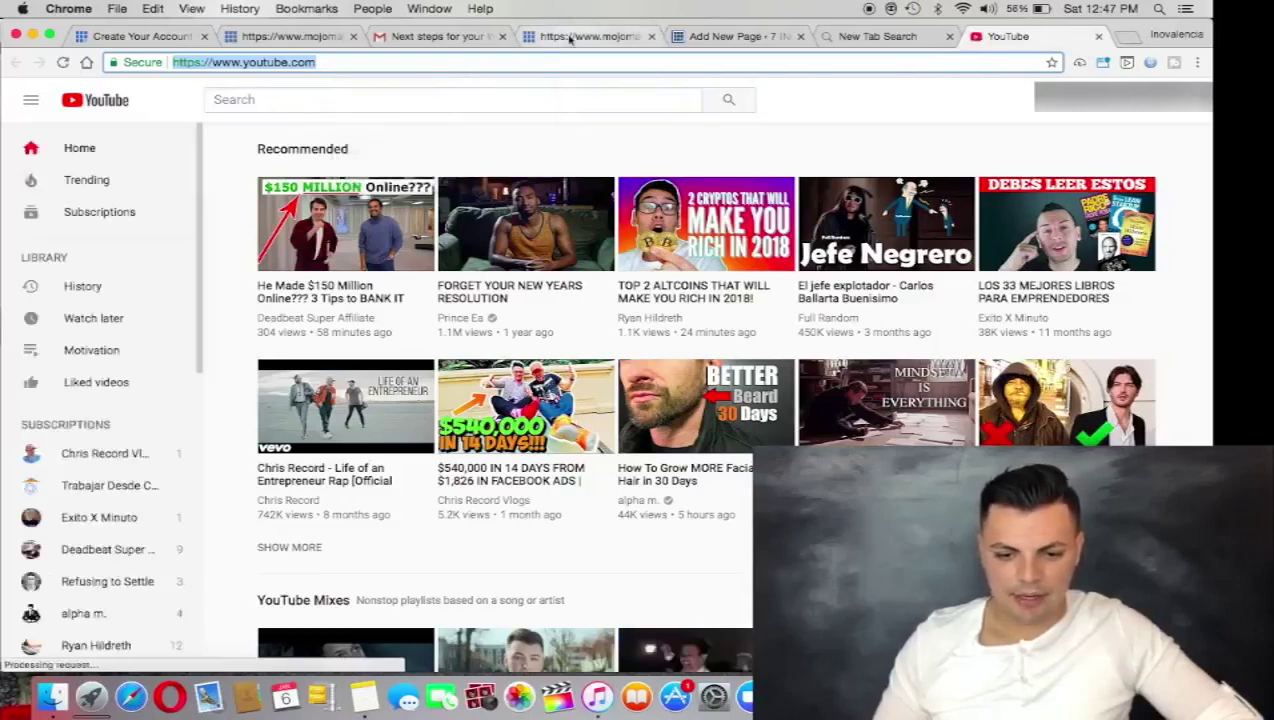
click(285, 36)
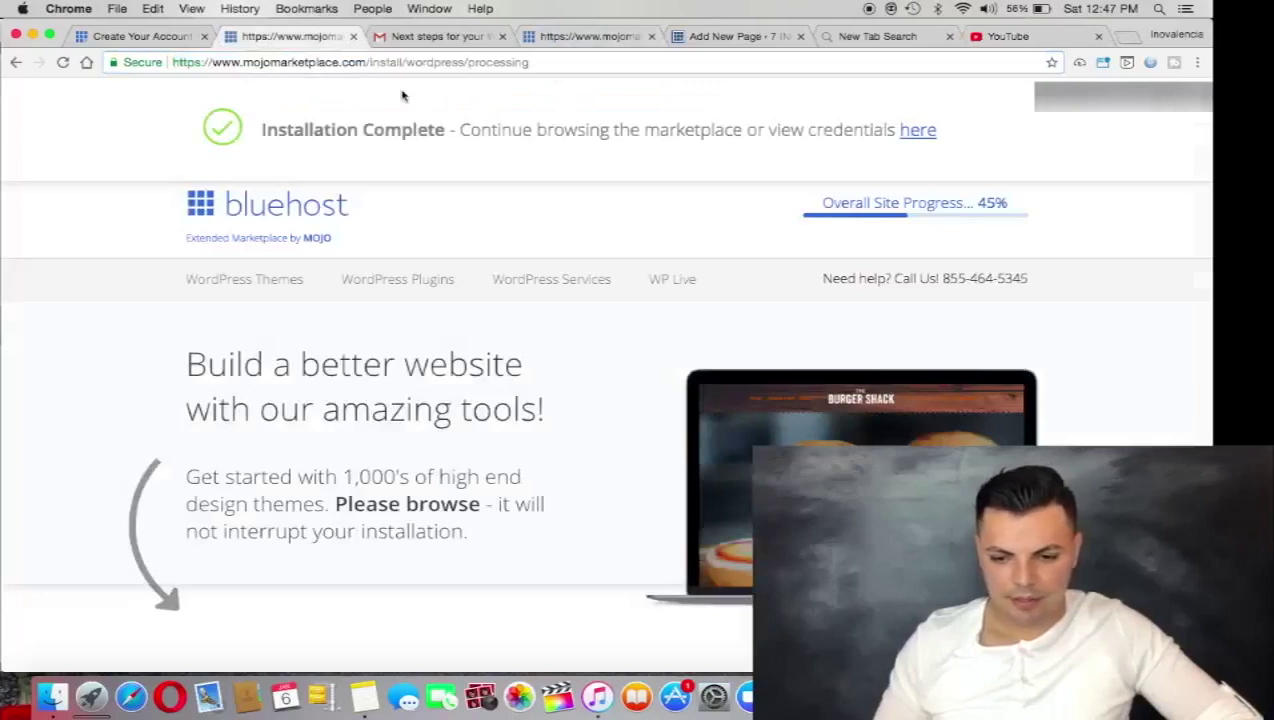
click(590, 37)
click(735, 37)
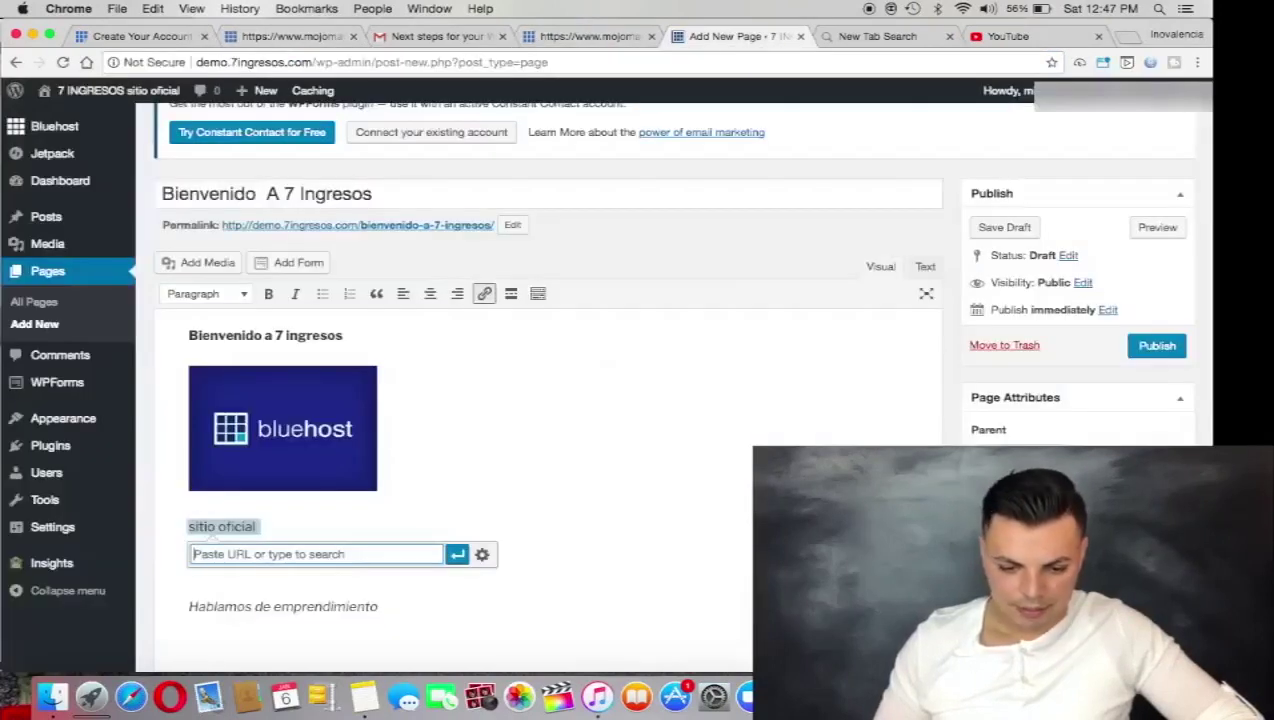
right_click(311, 563)
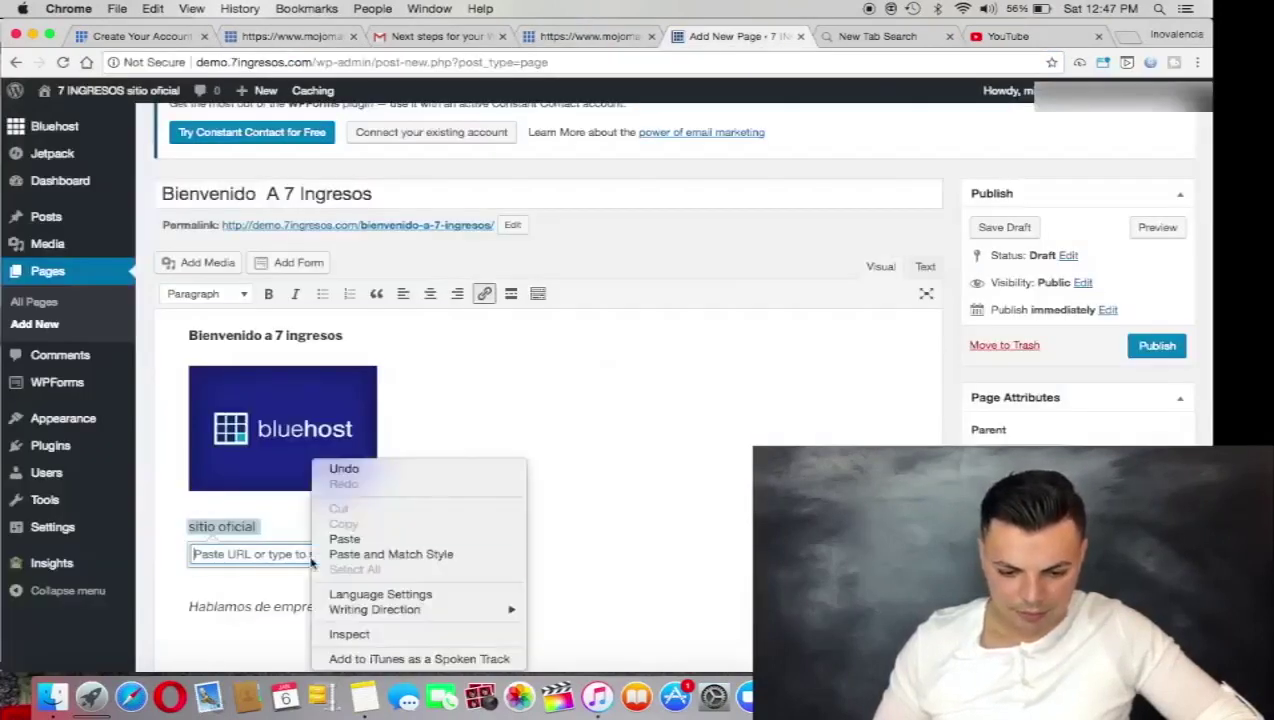
click(344, 539)
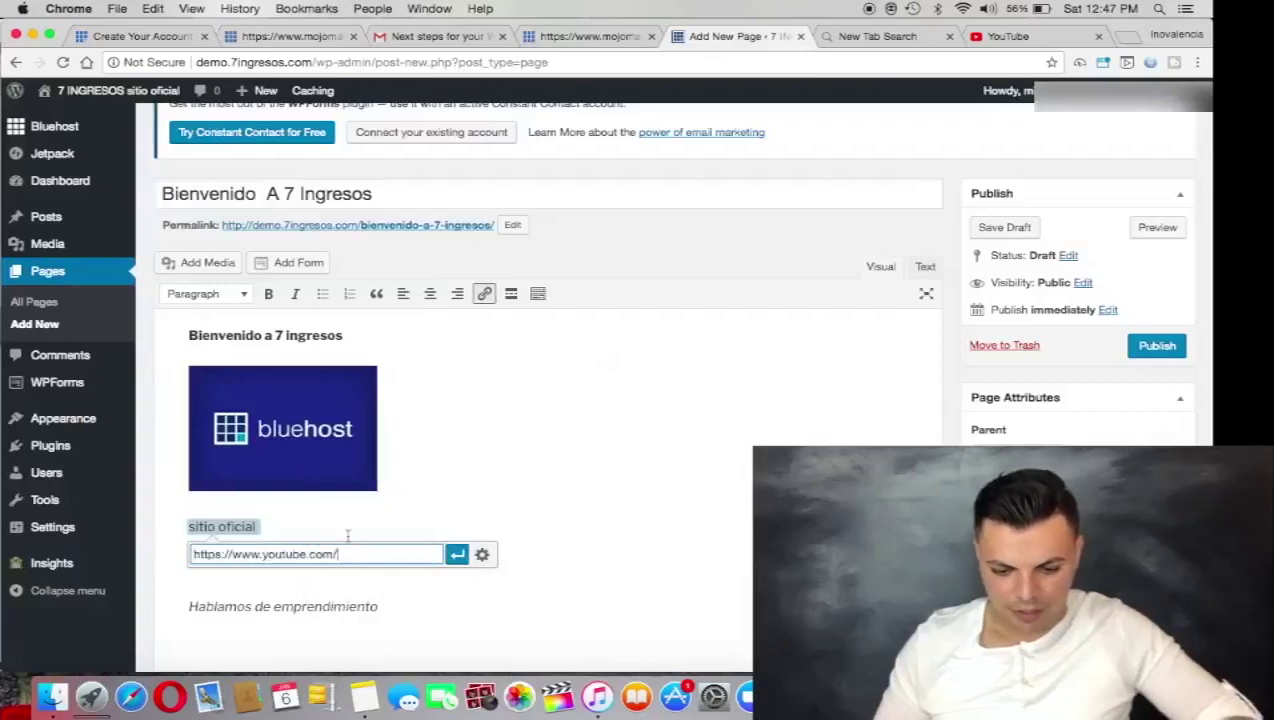
click(456, 555)
click(255, 428)
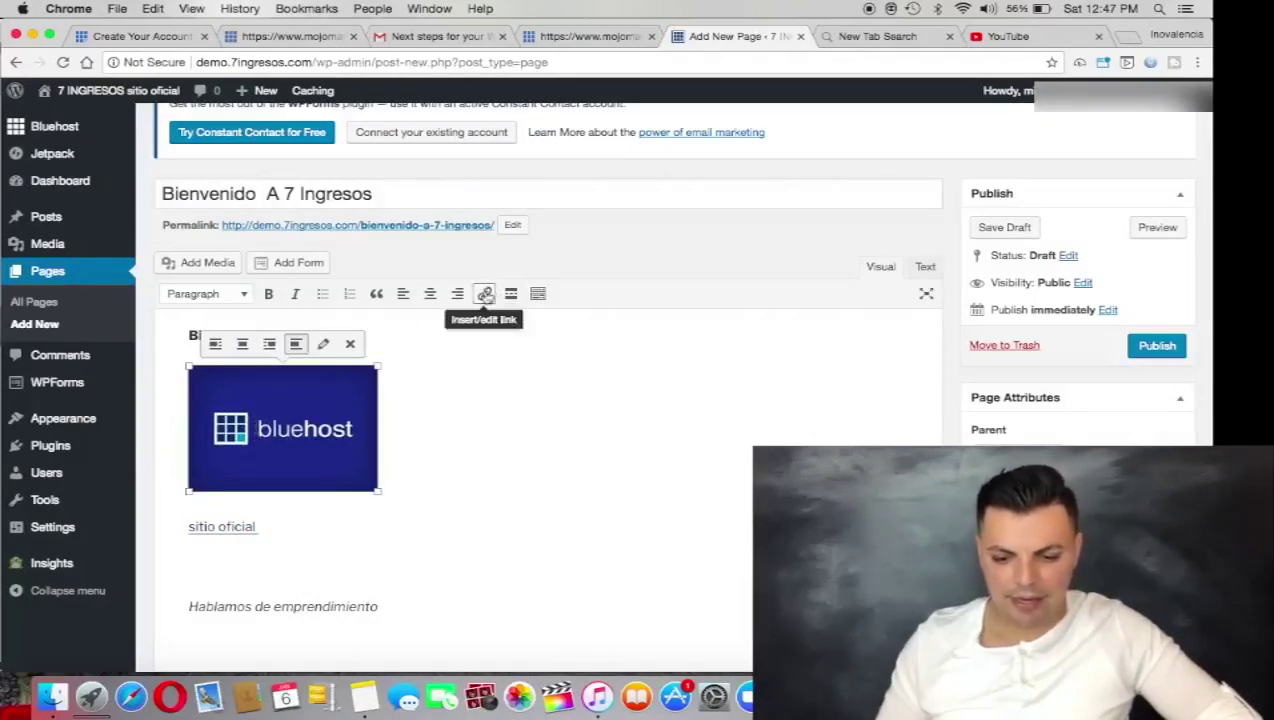
click(485, 293)
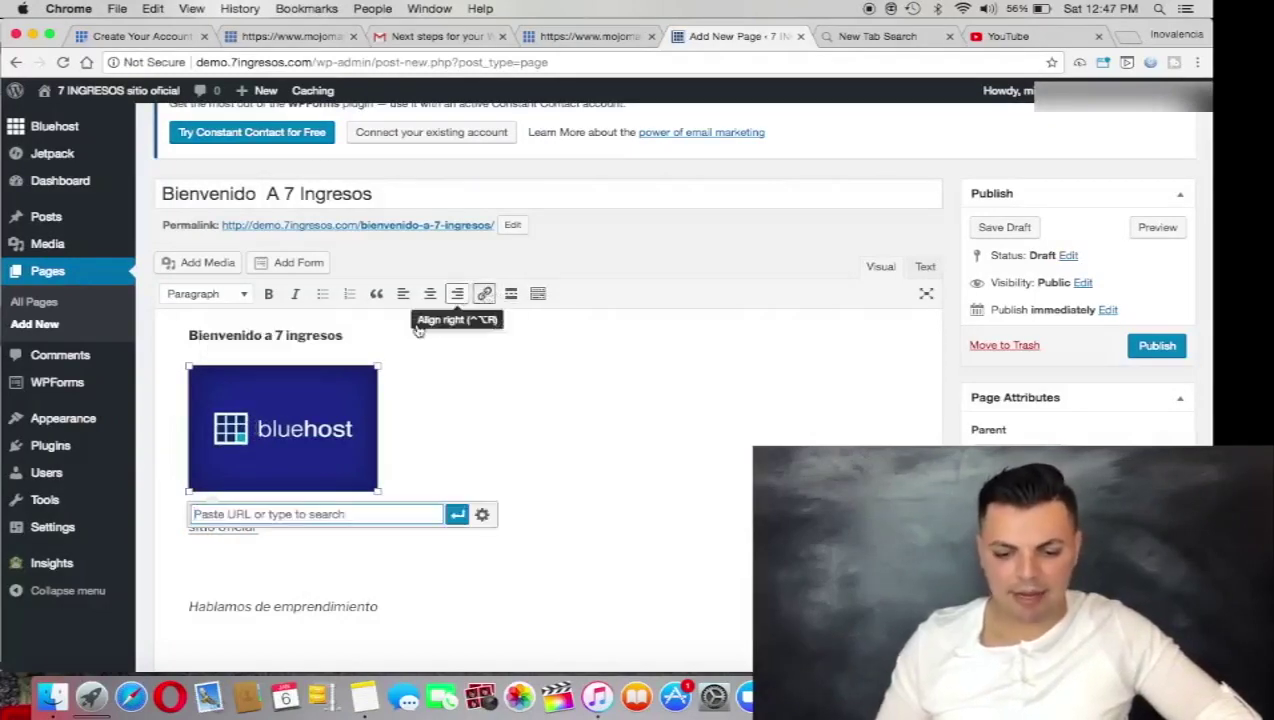
right_click(269, 514)
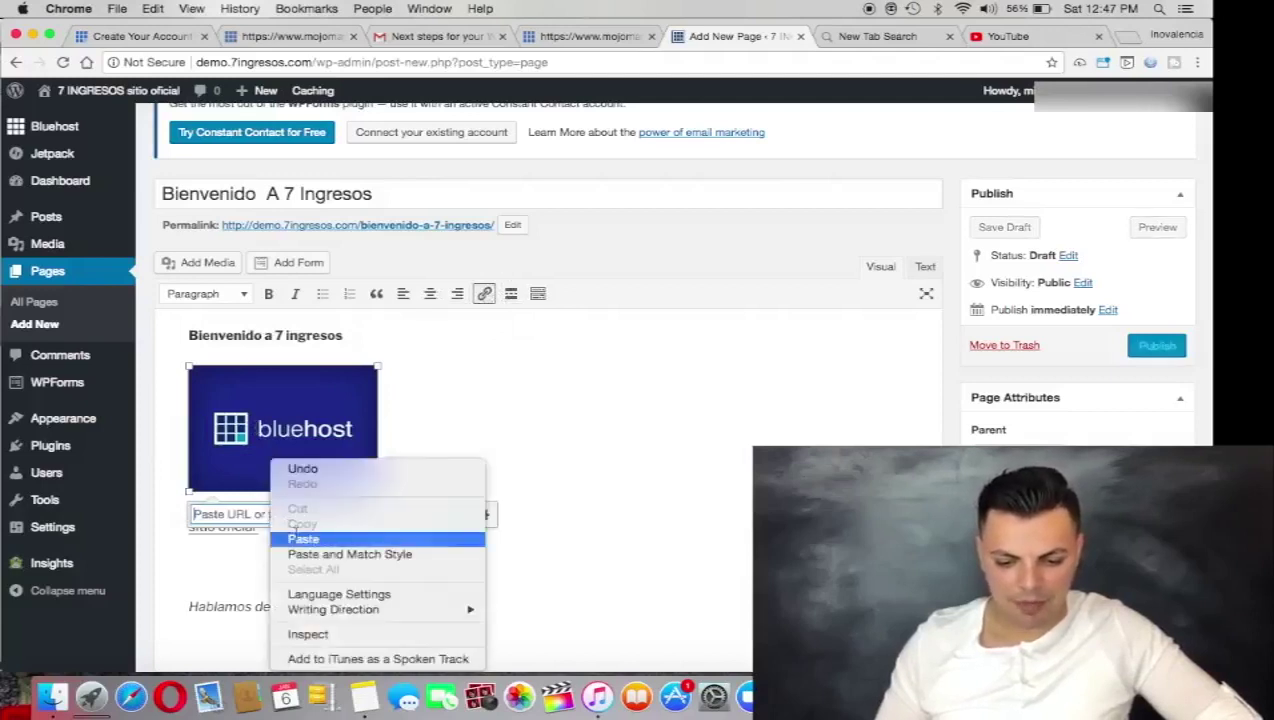
click(300, 539)
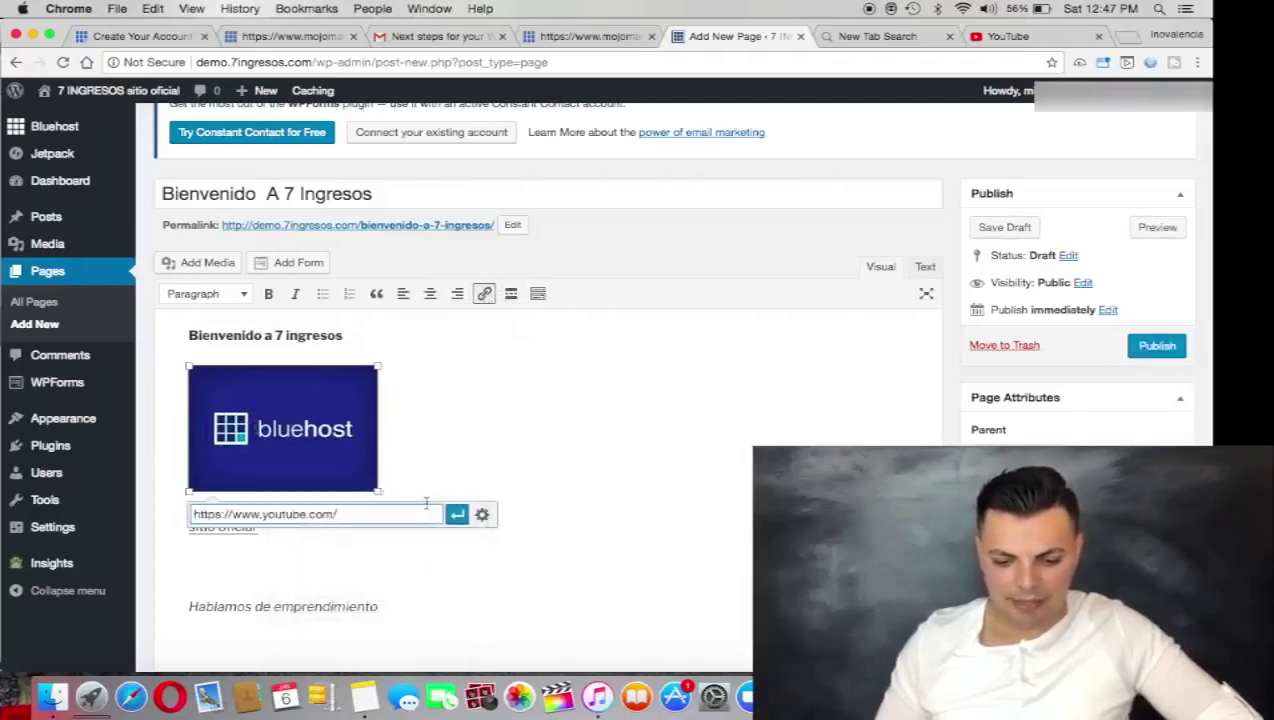
click(455, 516)
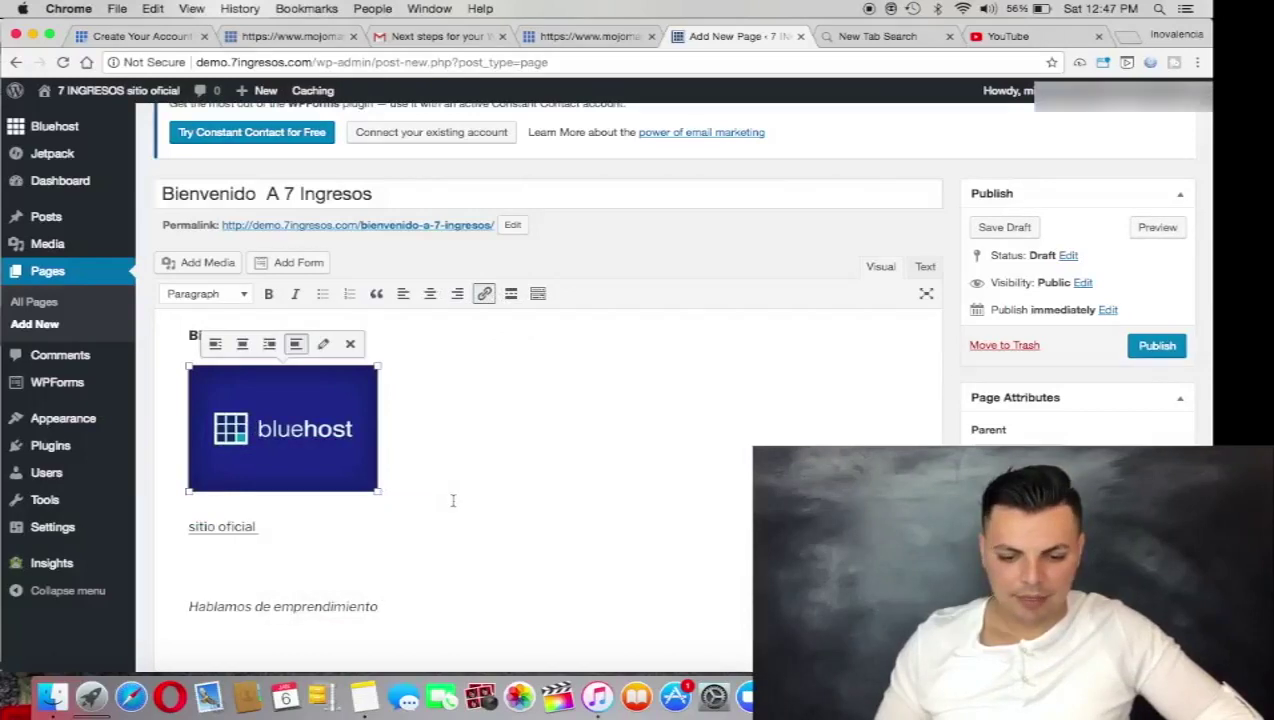
click(536, 446)
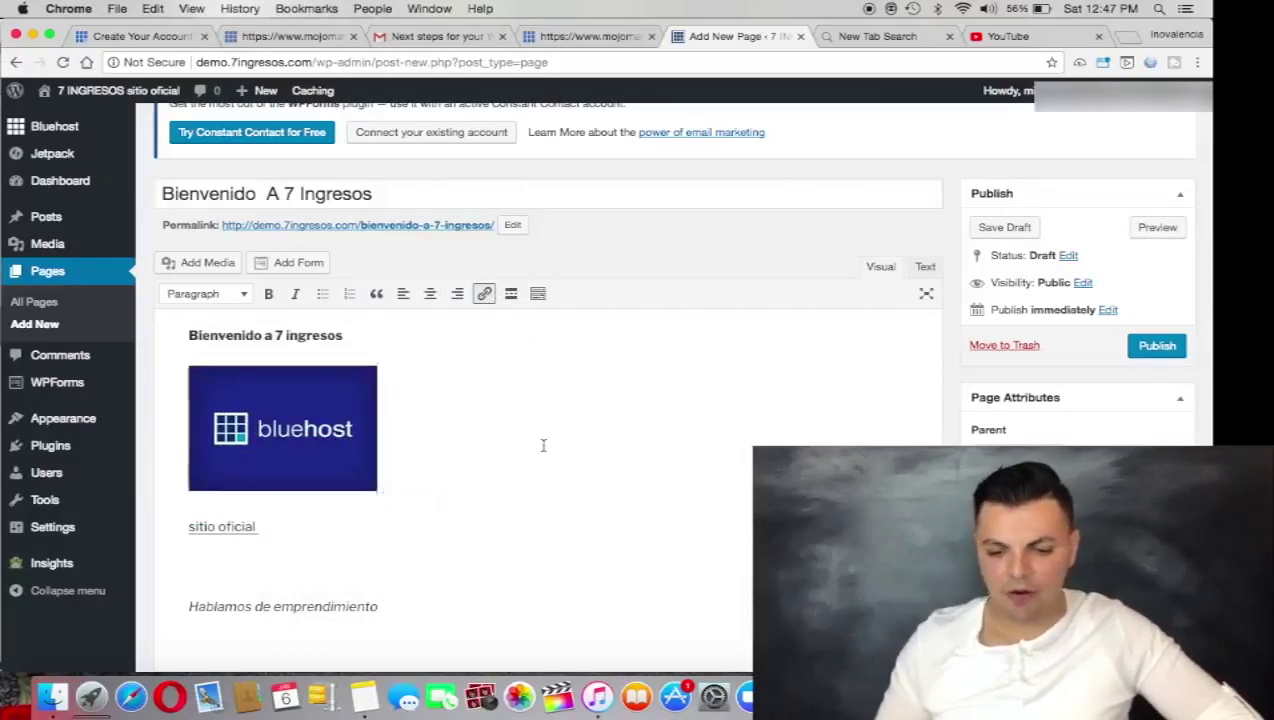
Publish the "Bienvenido A 7 Ingresos" page and view it on the live site.
scroll(543, 445, up, 2)
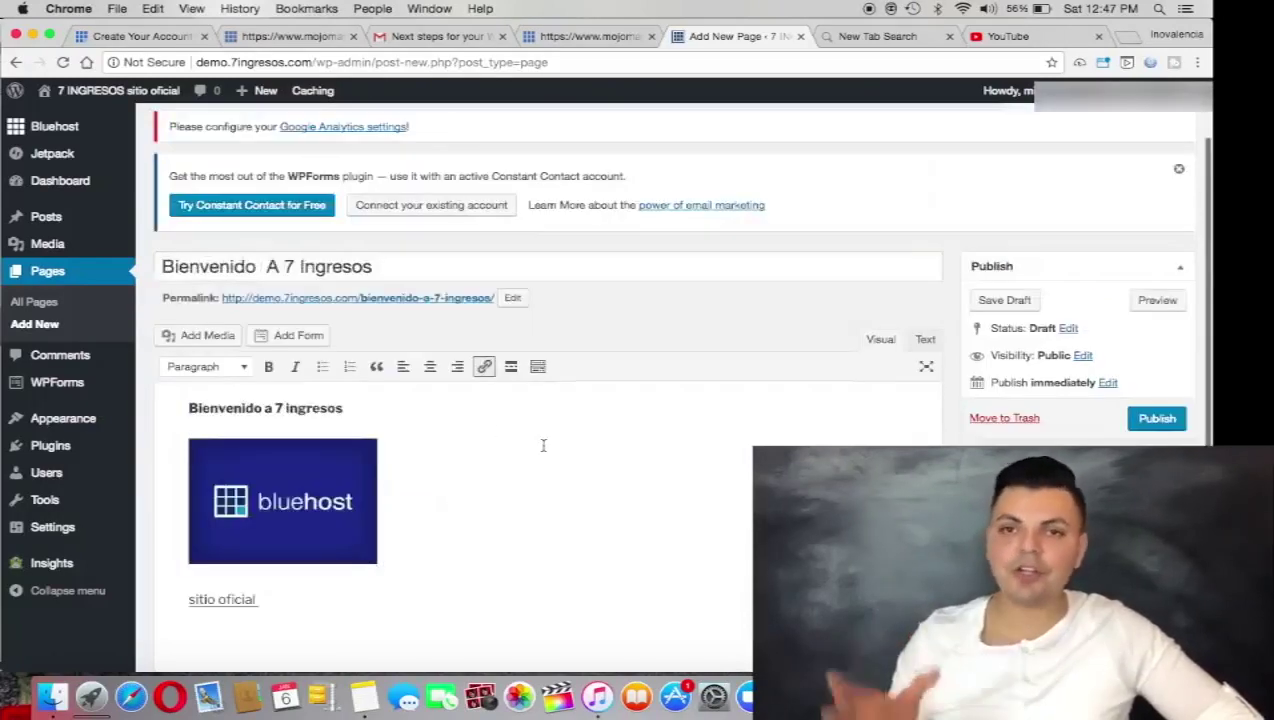
click(1158, 420)
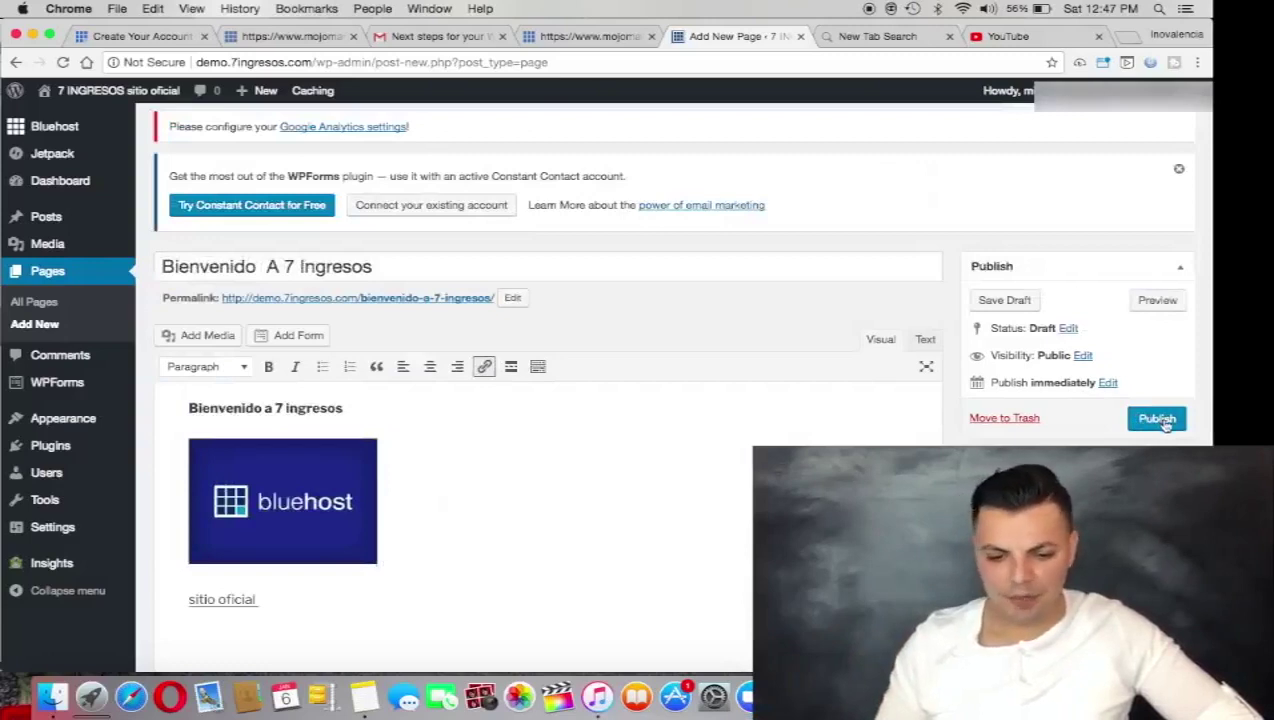
click(1163, 421)
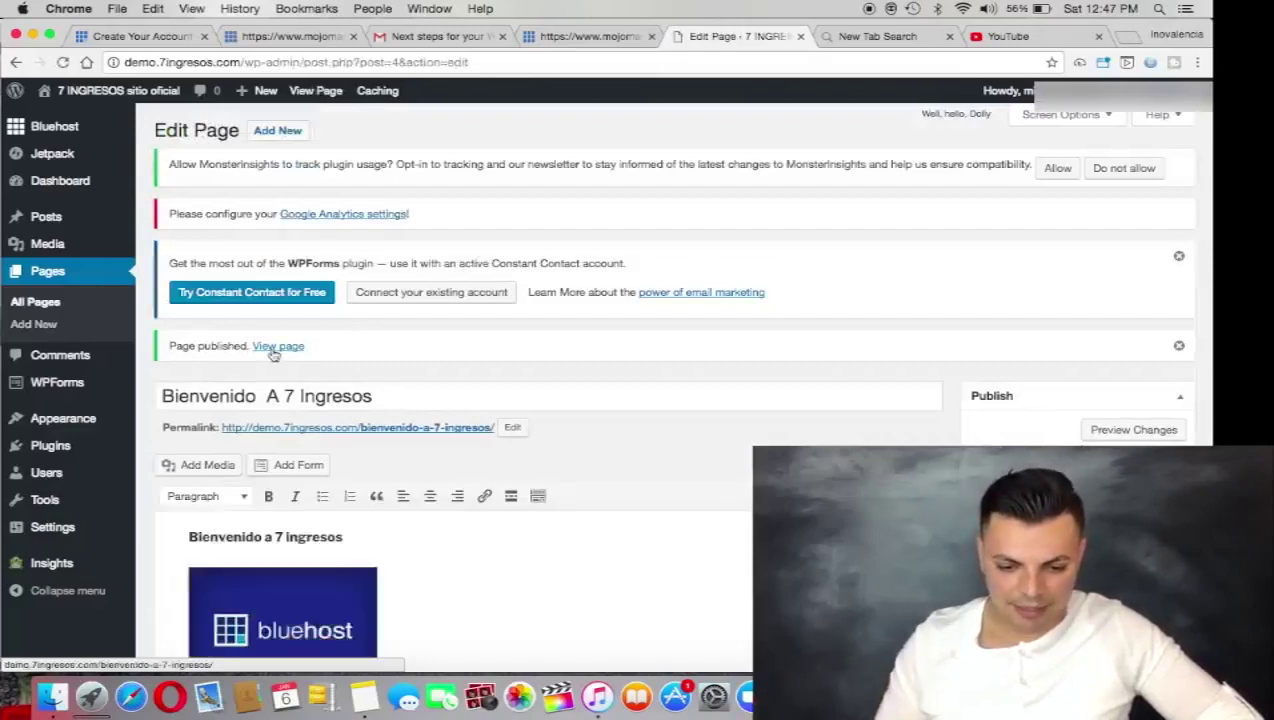
click(276, 327)
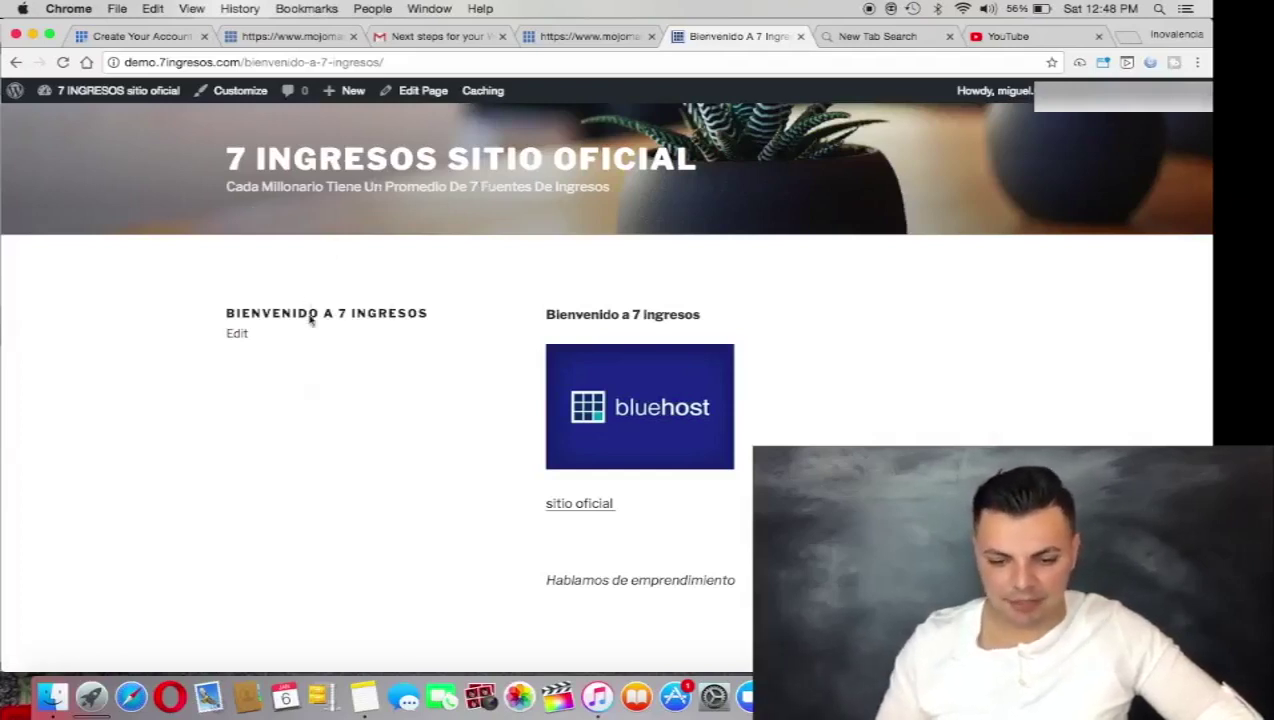
scroll(517, 402, down, 2)
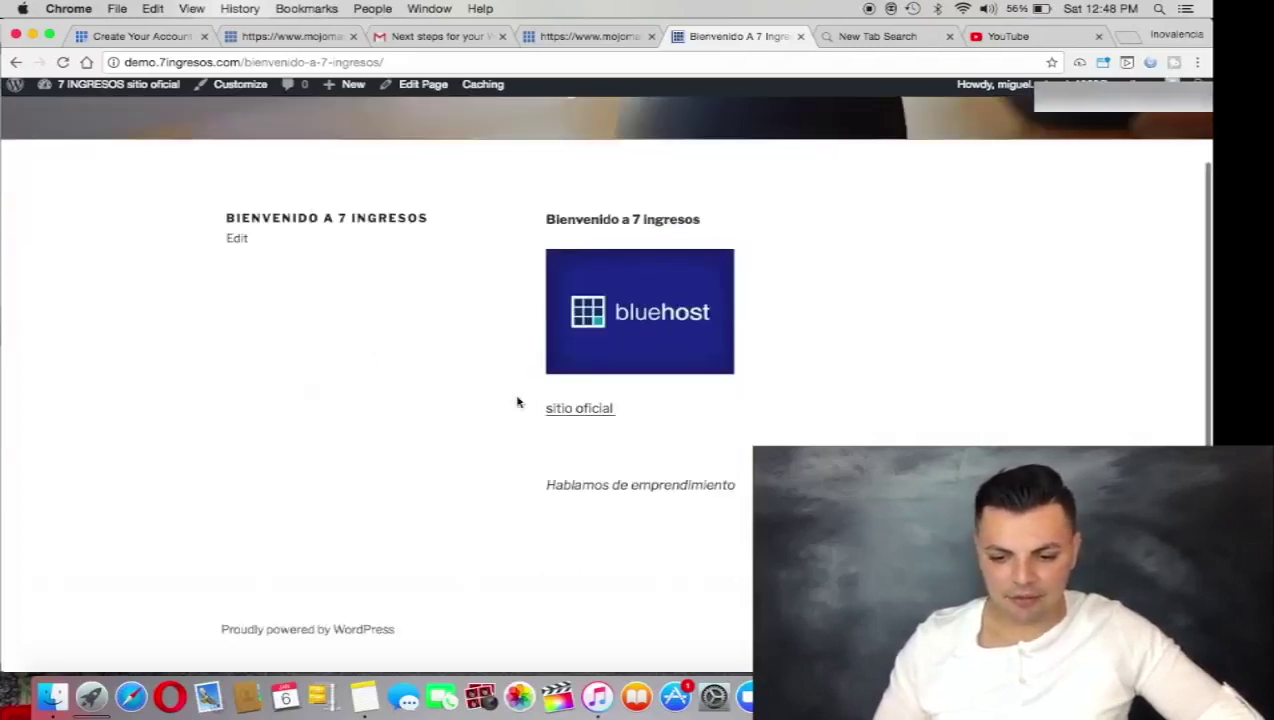
scroll(517, 402, up, 2)
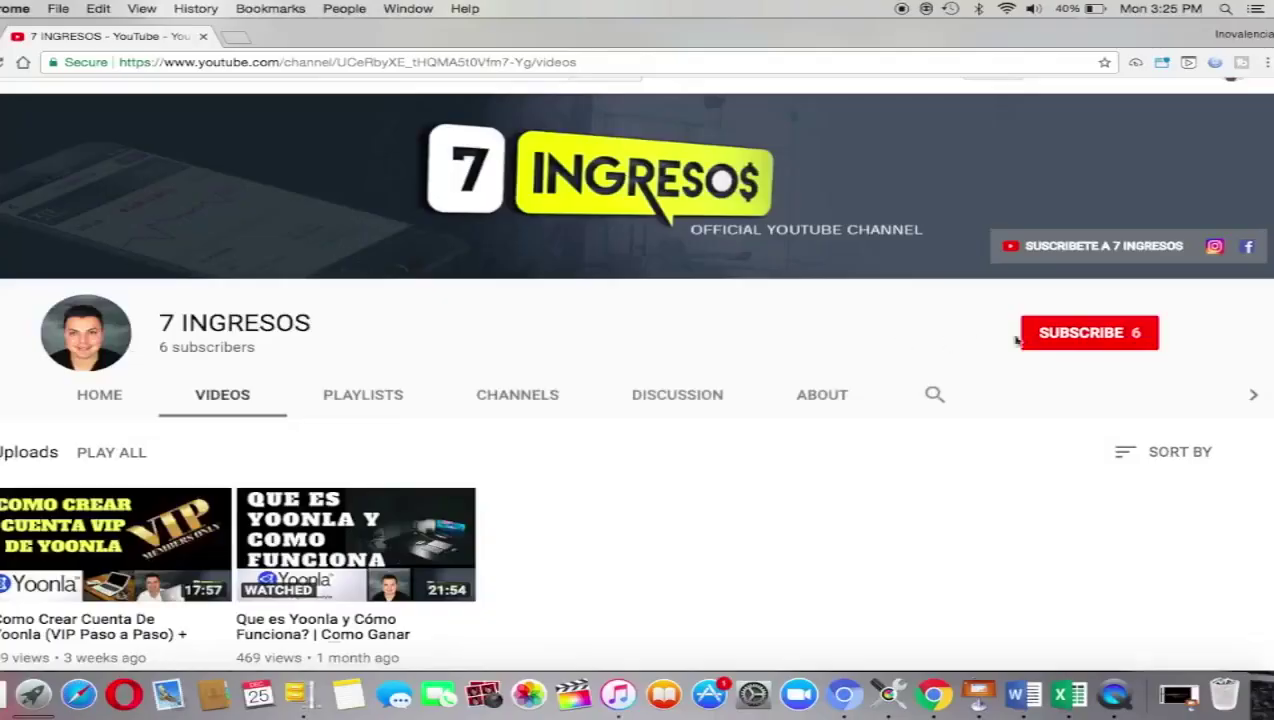
Subscribe to the 7 INGRESOS channel on YouTube and follow the 7ingresos profile on Instagram.
click(1068, 345)
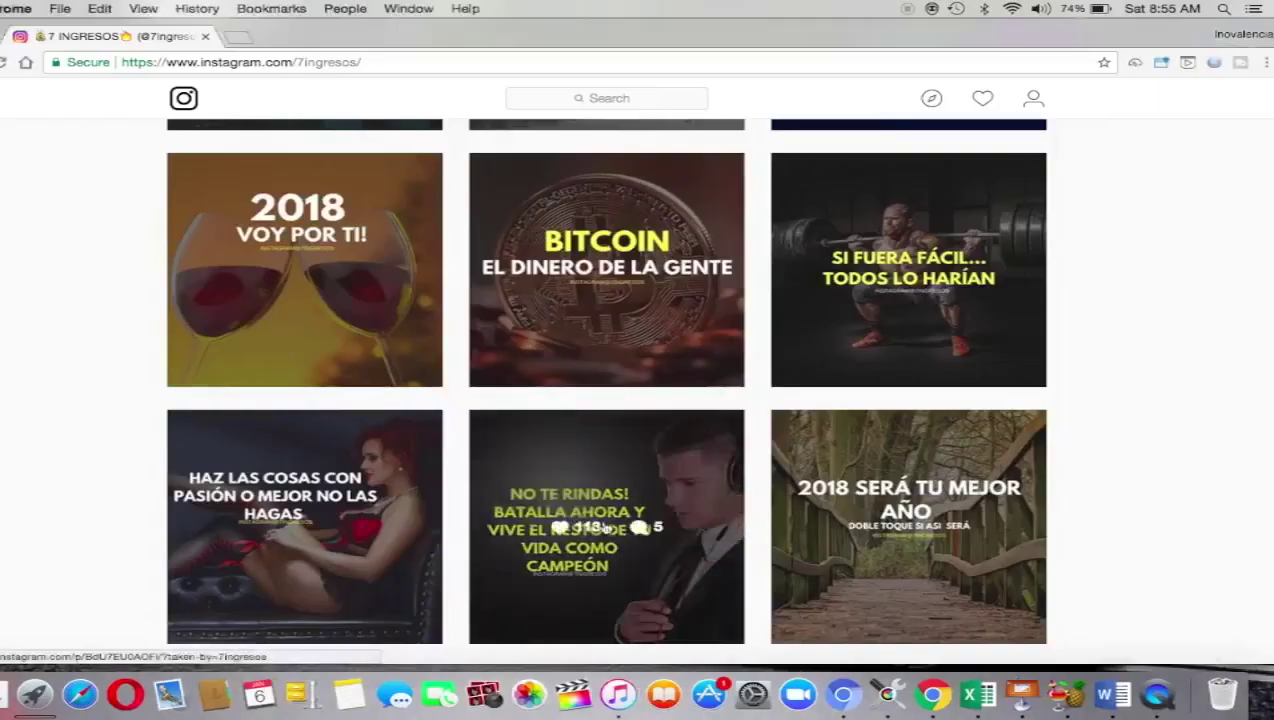
scroll(604, 526, up, 9)
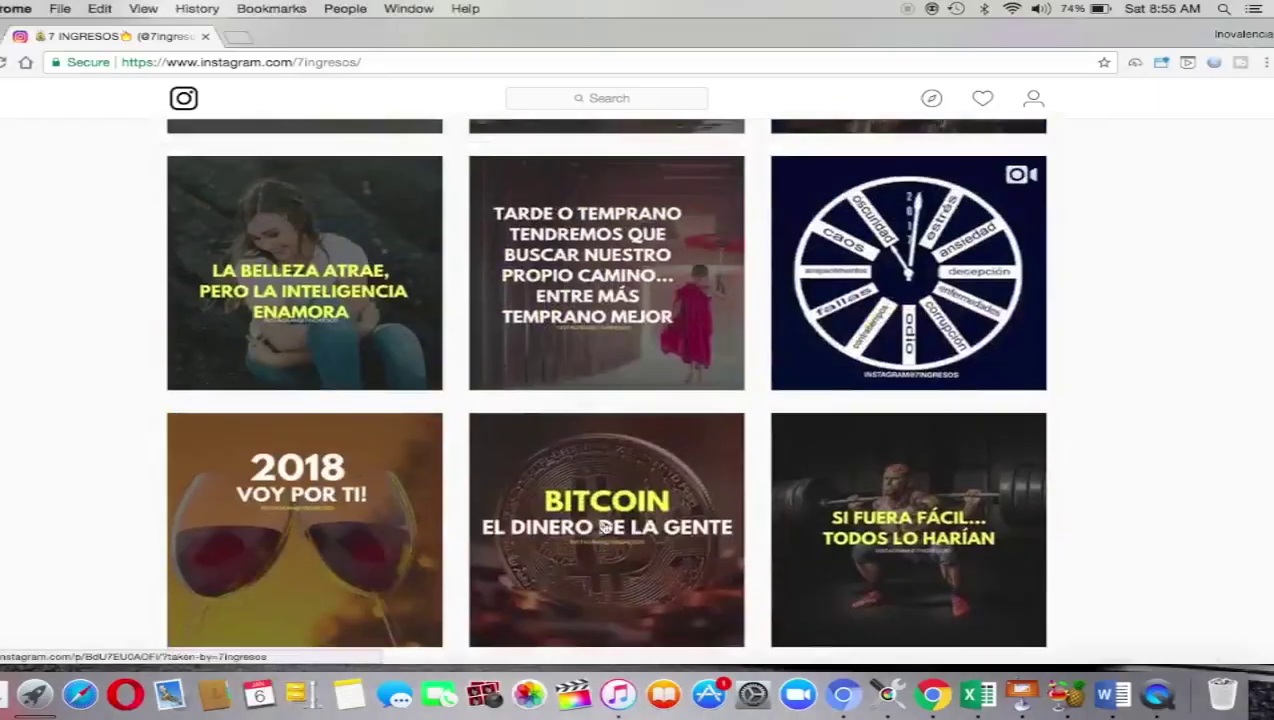
scroll(604, 526, up, 5)
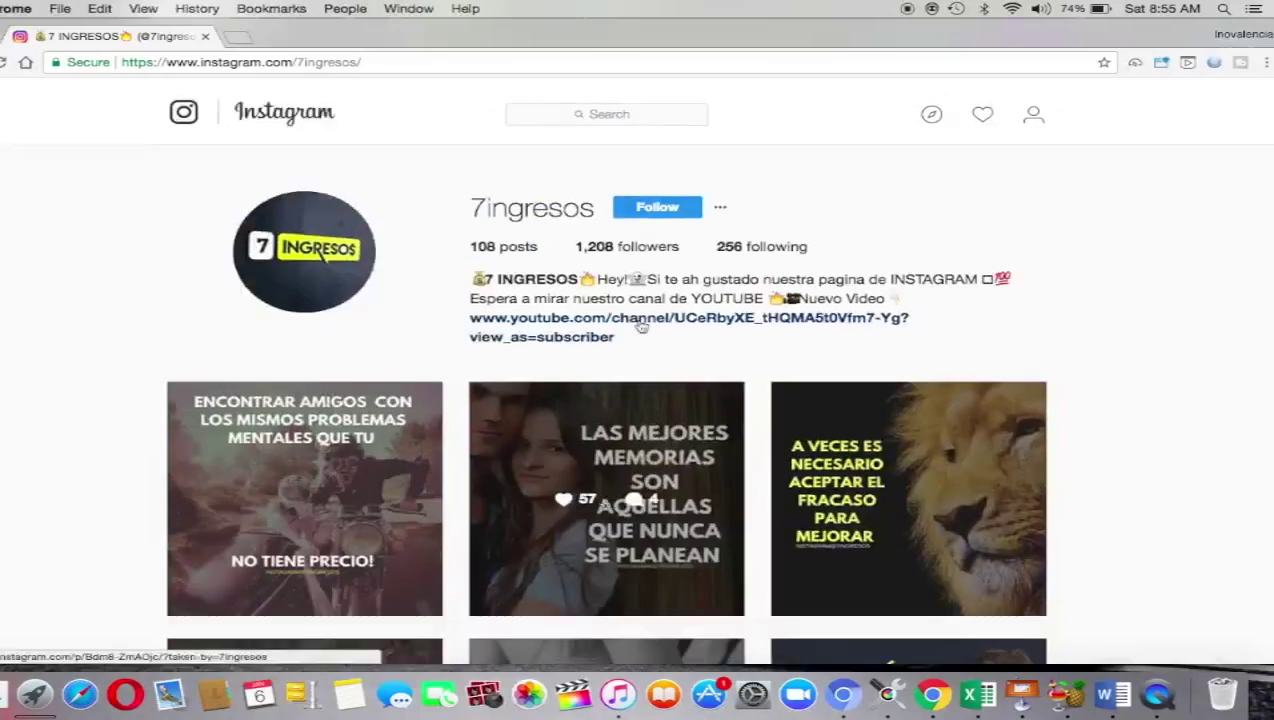
click(658, 203)
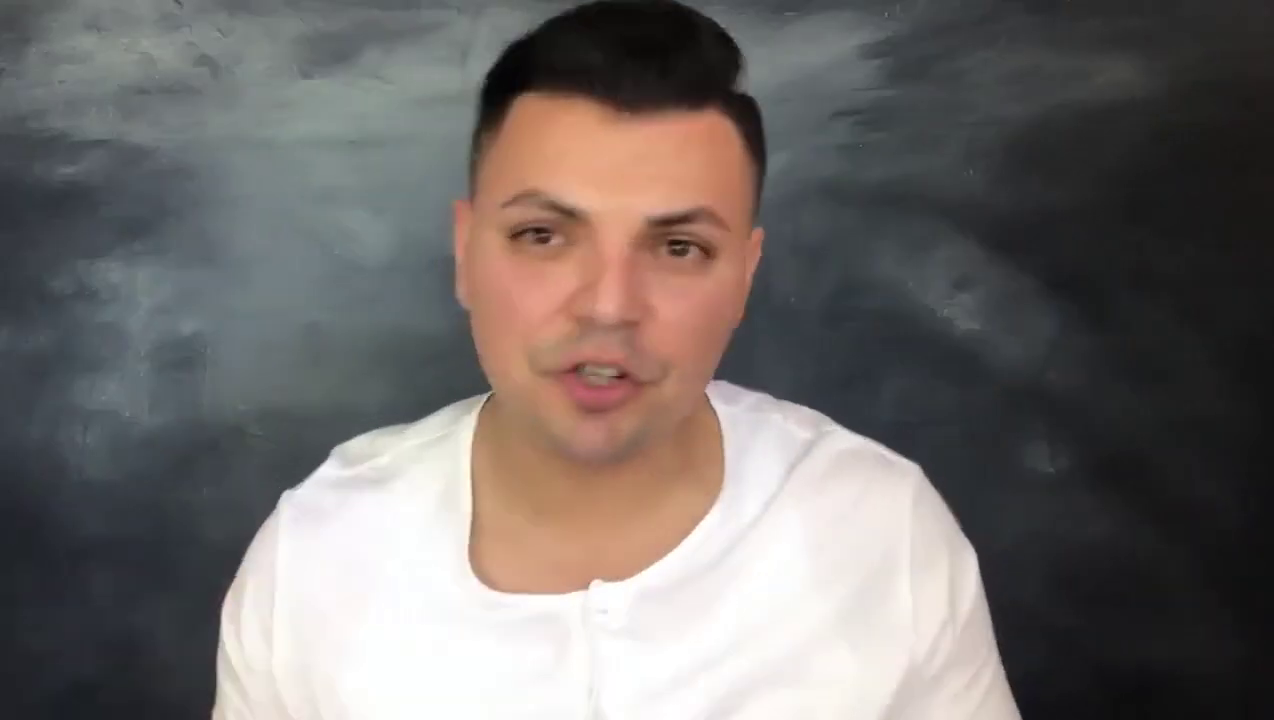